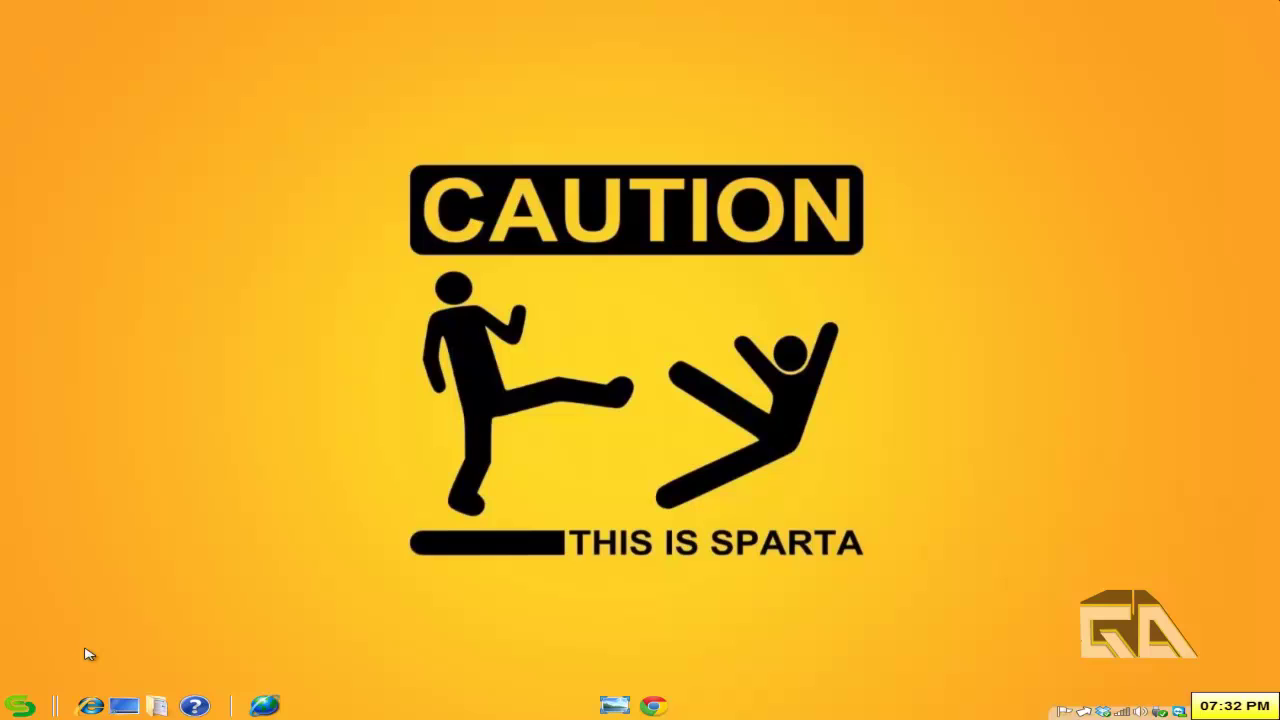
# Step: Open the Run box from the Windows 7 Start menu
pyautogui.click(22, 706)
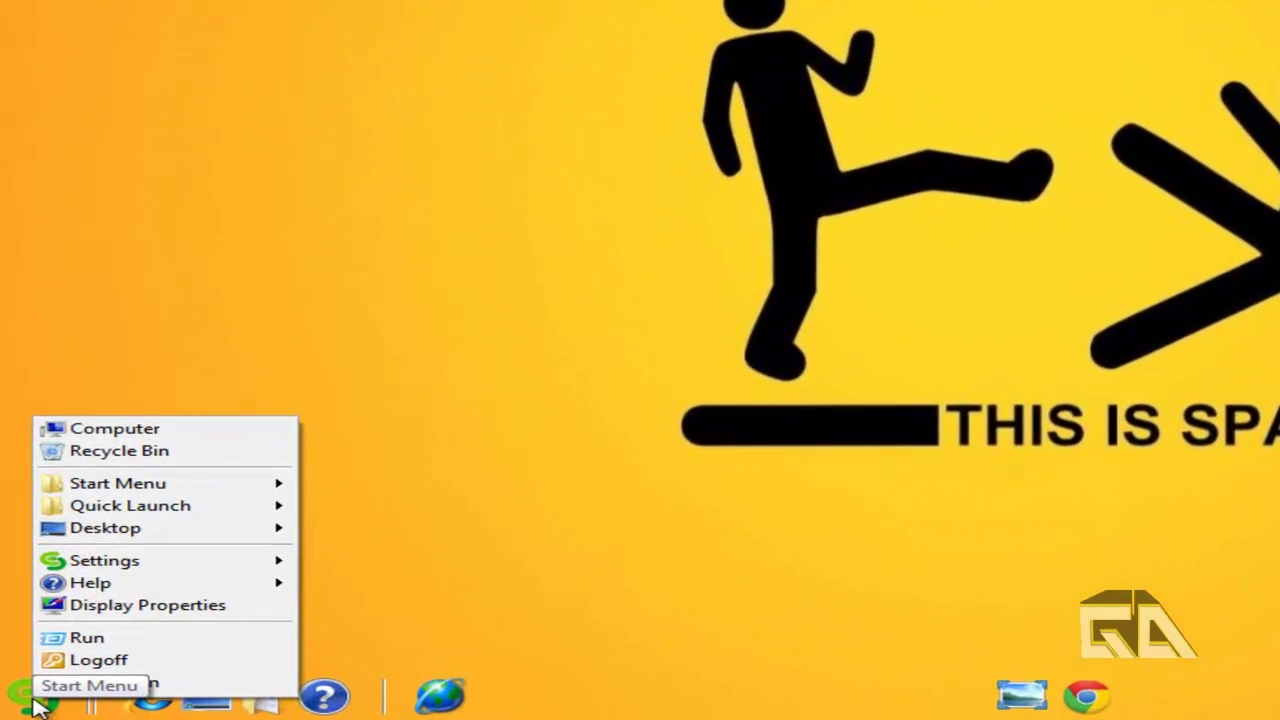
pyautogui.click(87, 640)
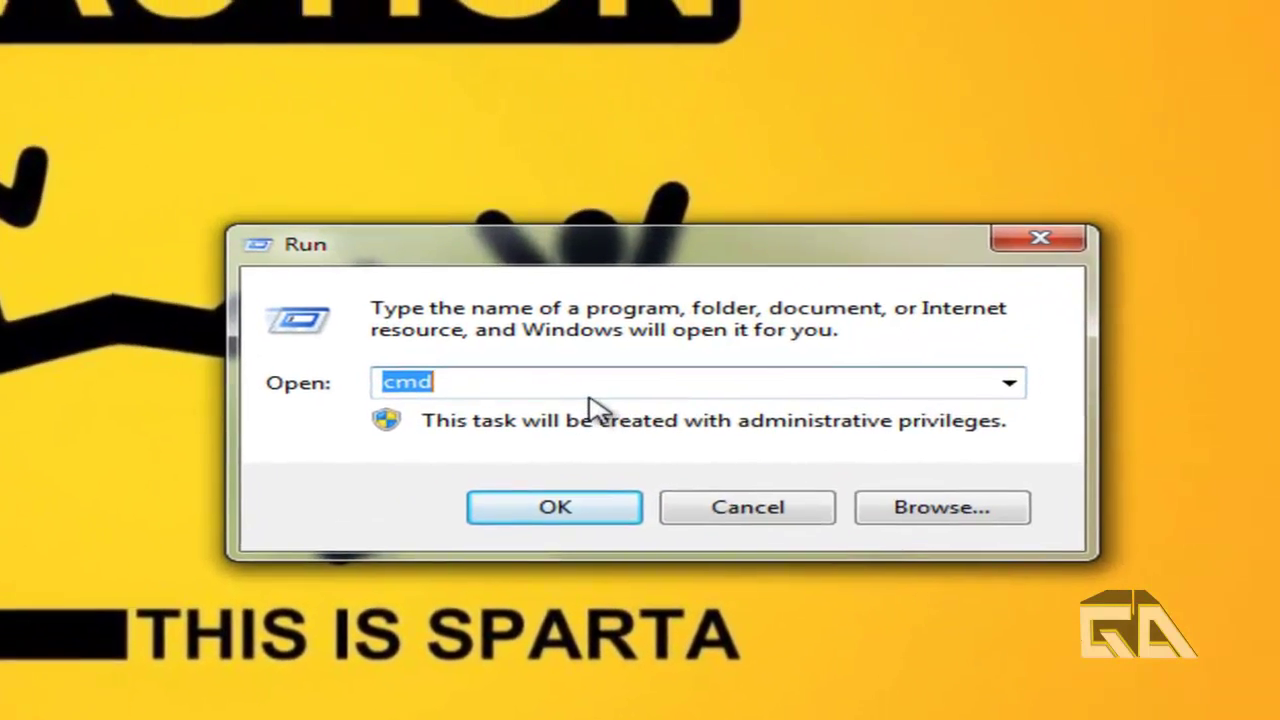
# Step: Launch the Command Prompt with cmd and run ipconfig
pyautogui.write('cmd')
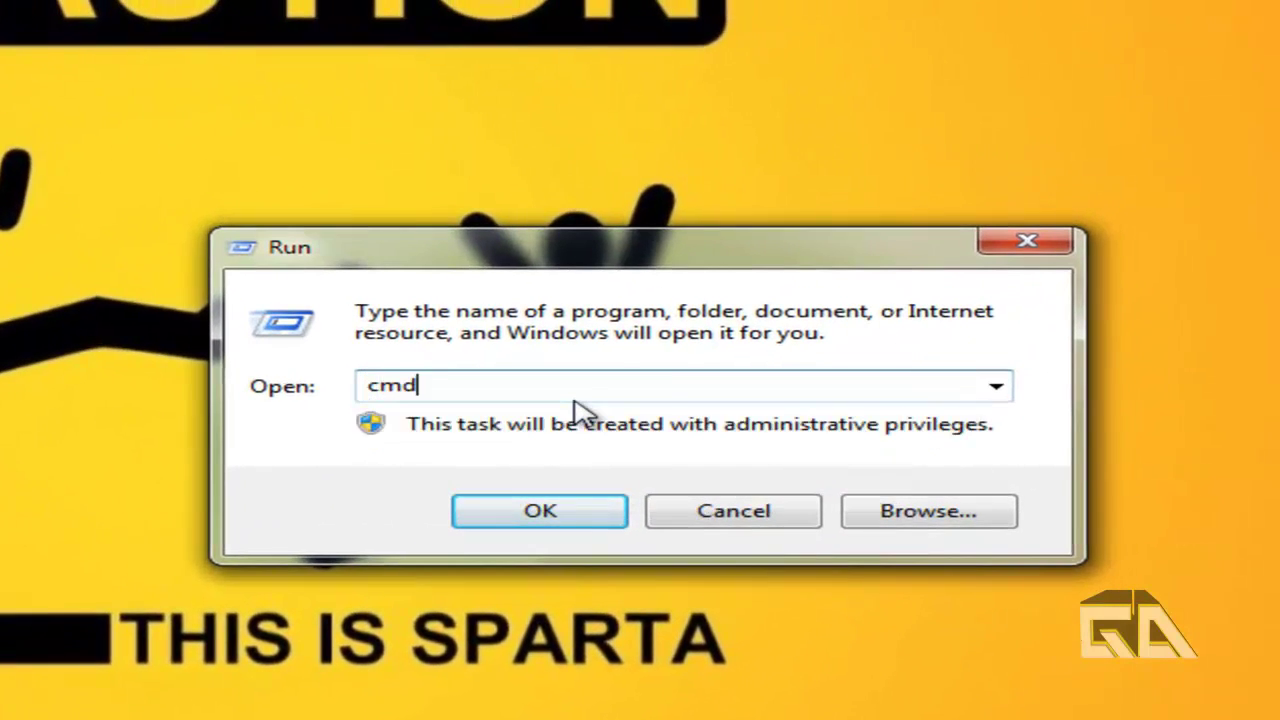
pyautogui.press('Return')
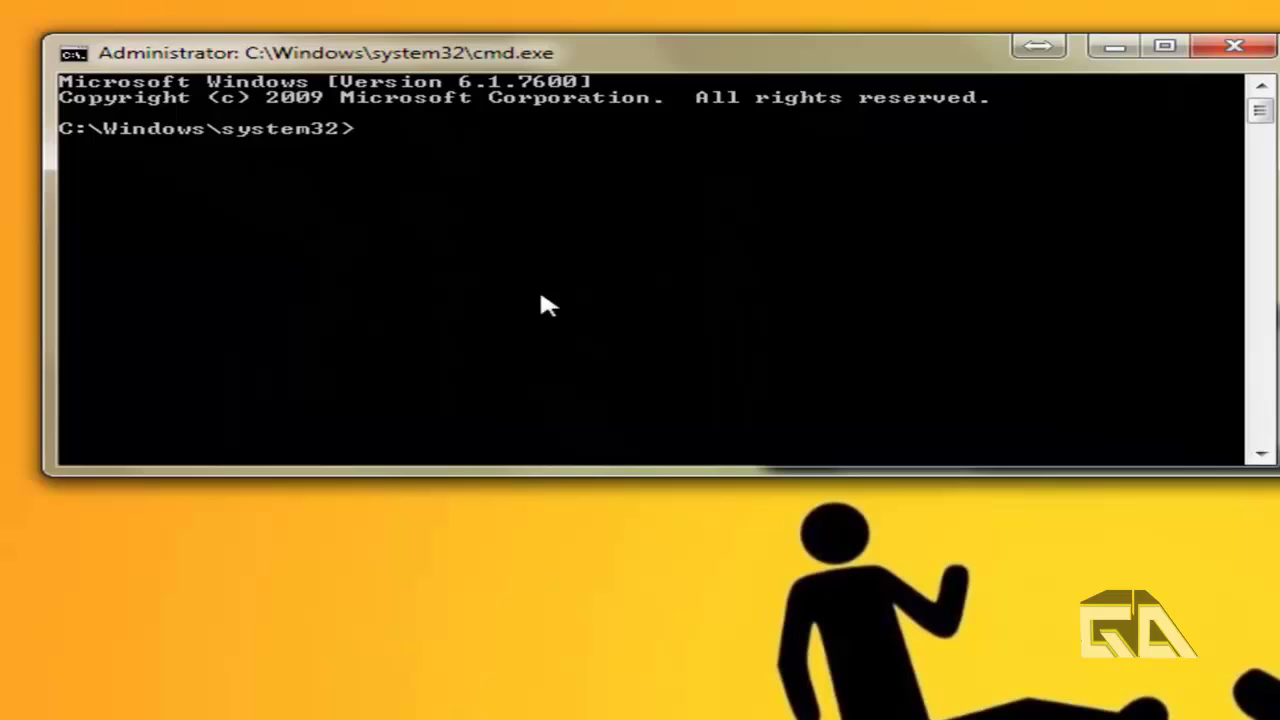
pyautogui.write('ipconfig')
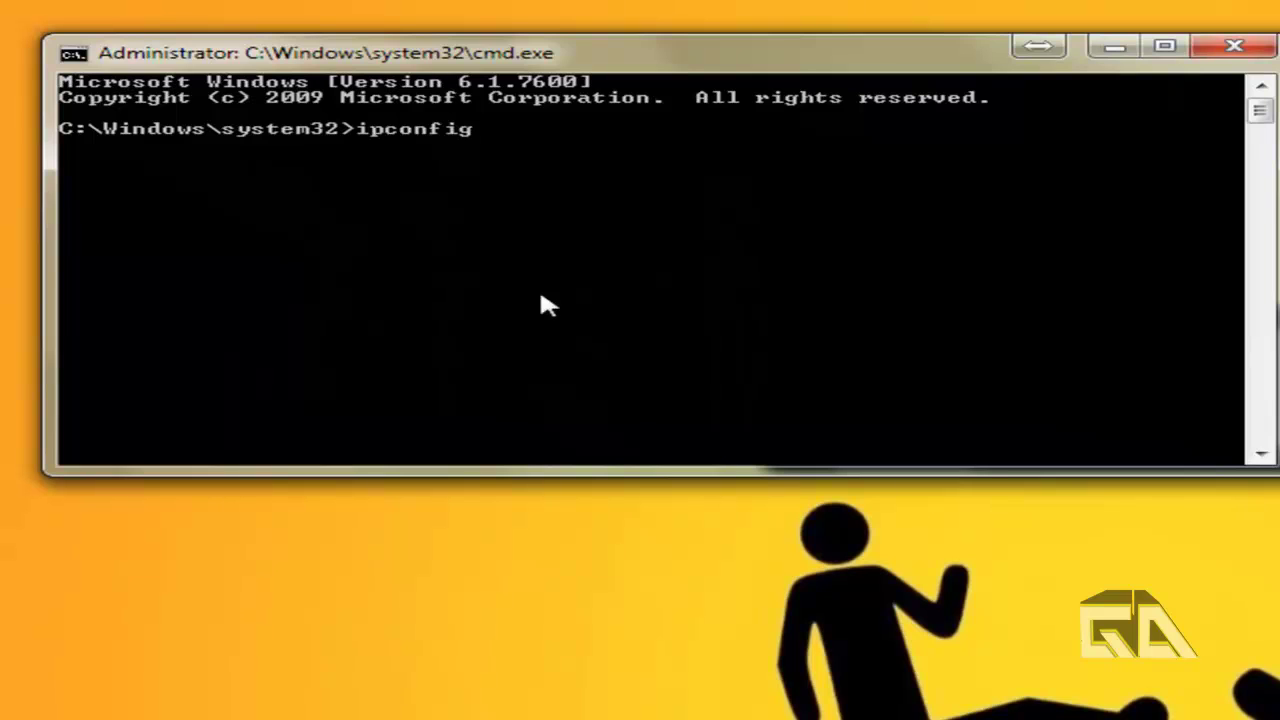
pyautogui.press('Return')
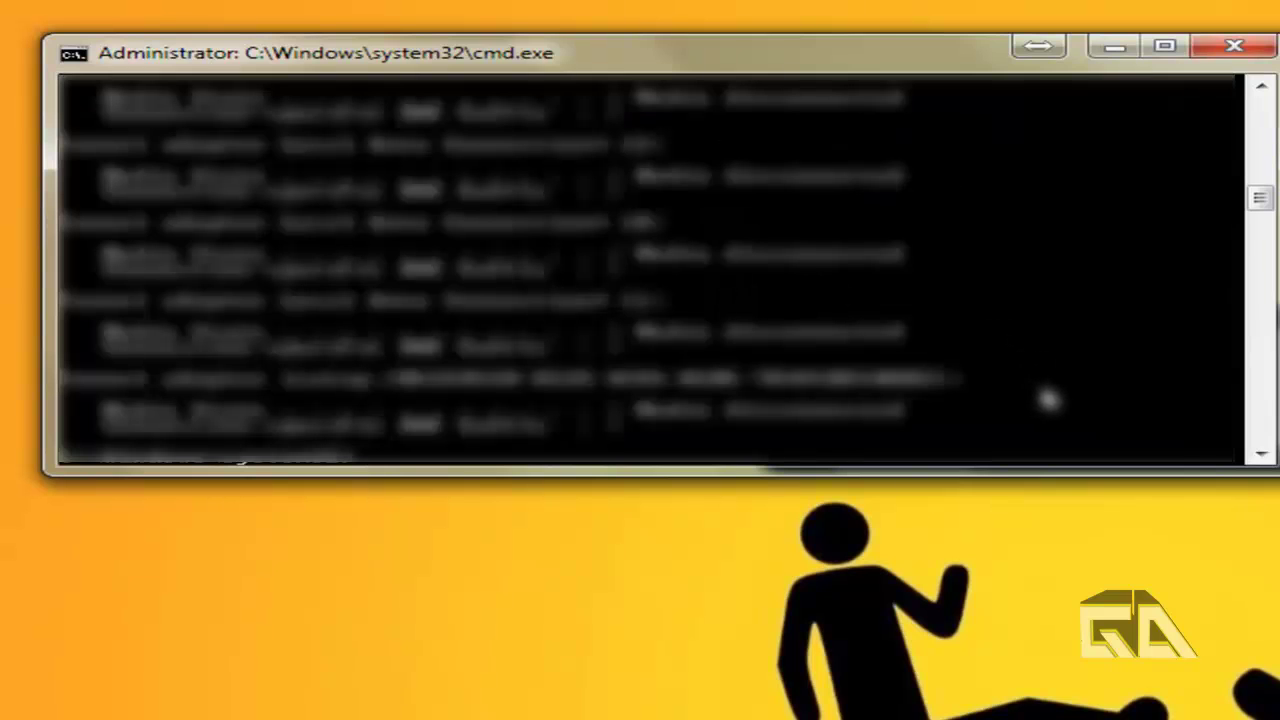
# Step: Scroll up to find the default gateway 192.168.1.1, then close Command Prompt
pyautogui.scroll(12, 1050, 400)
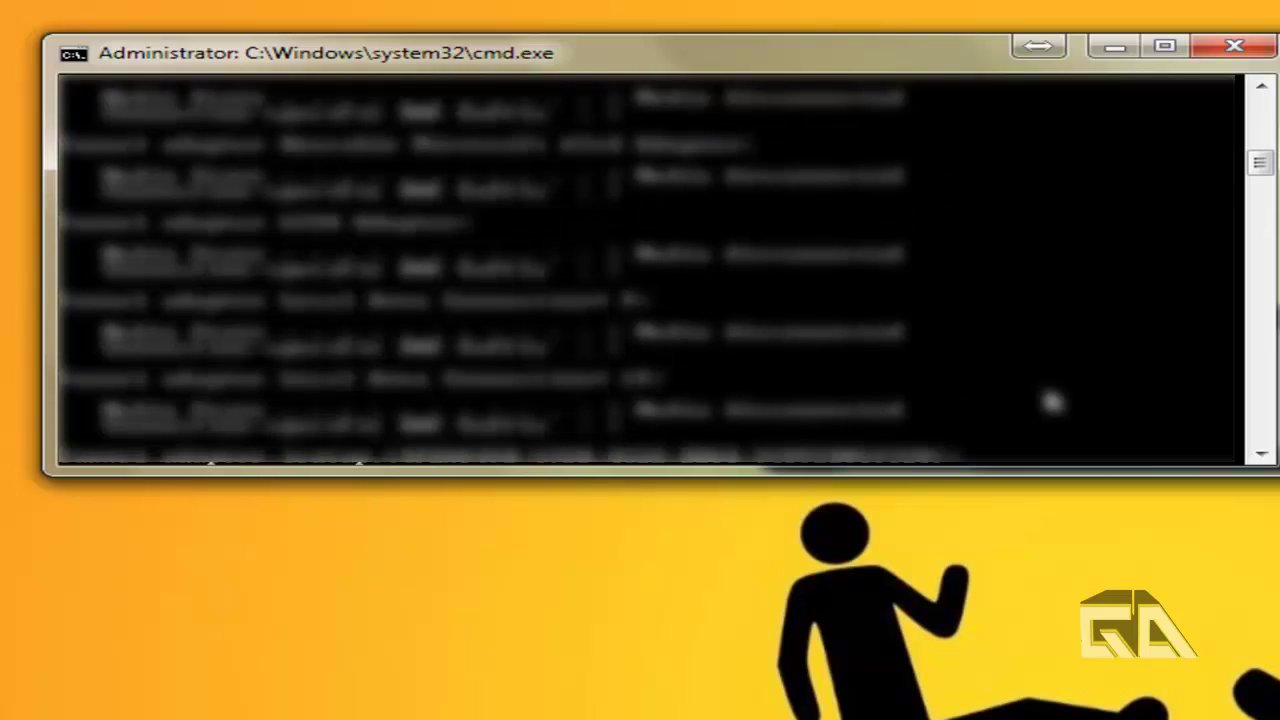
pyautogui.scroll(8, 1052, 402)
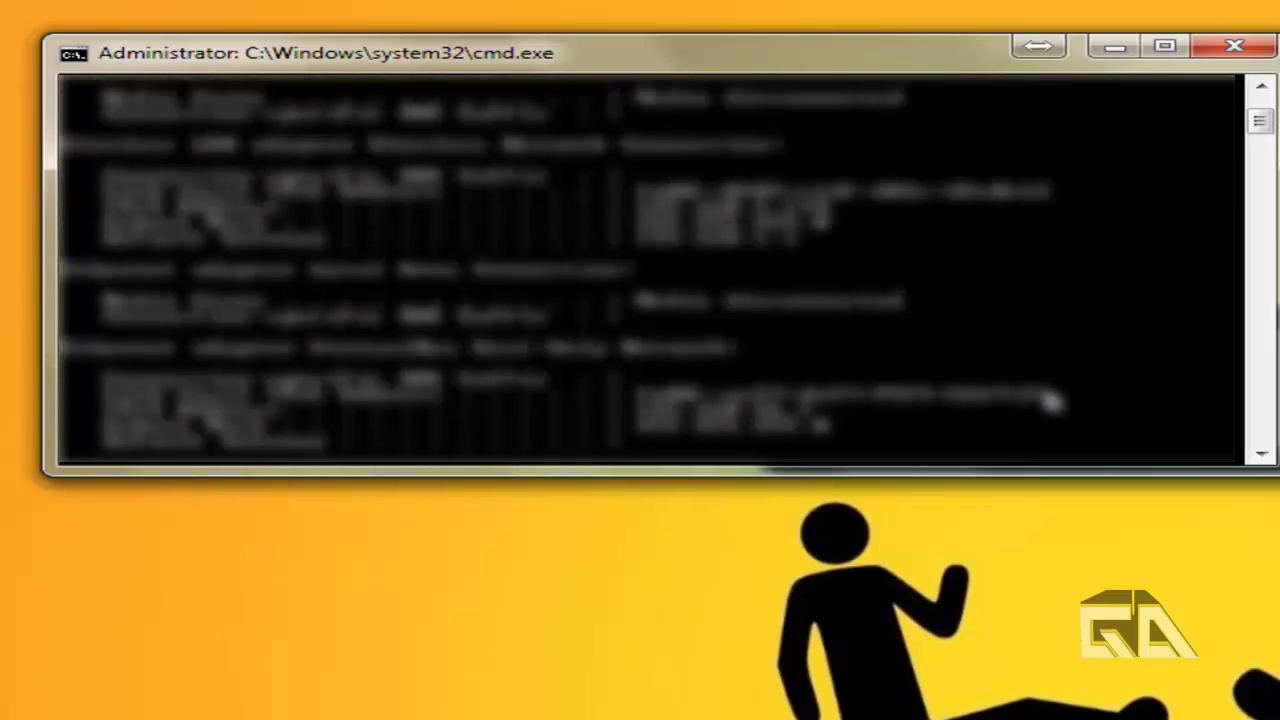
pyautogui.scroll(1, 1052, 403)
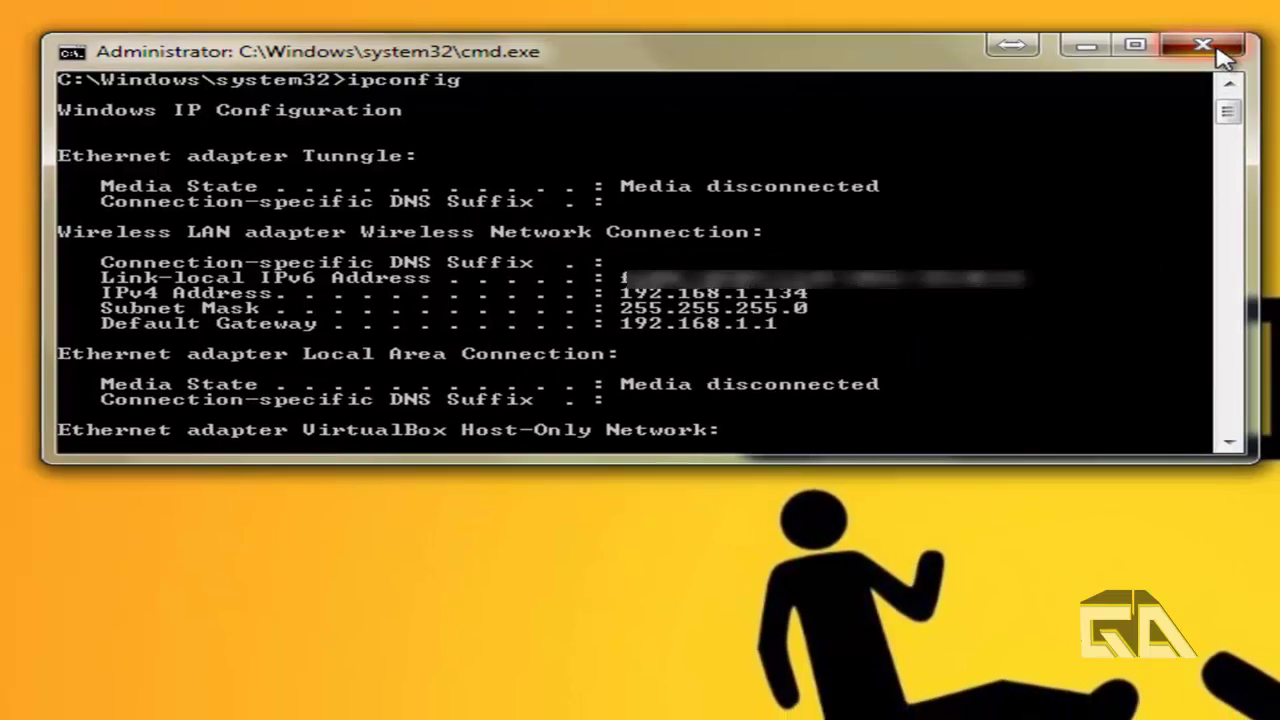
pyautogui.click(1235, 46)
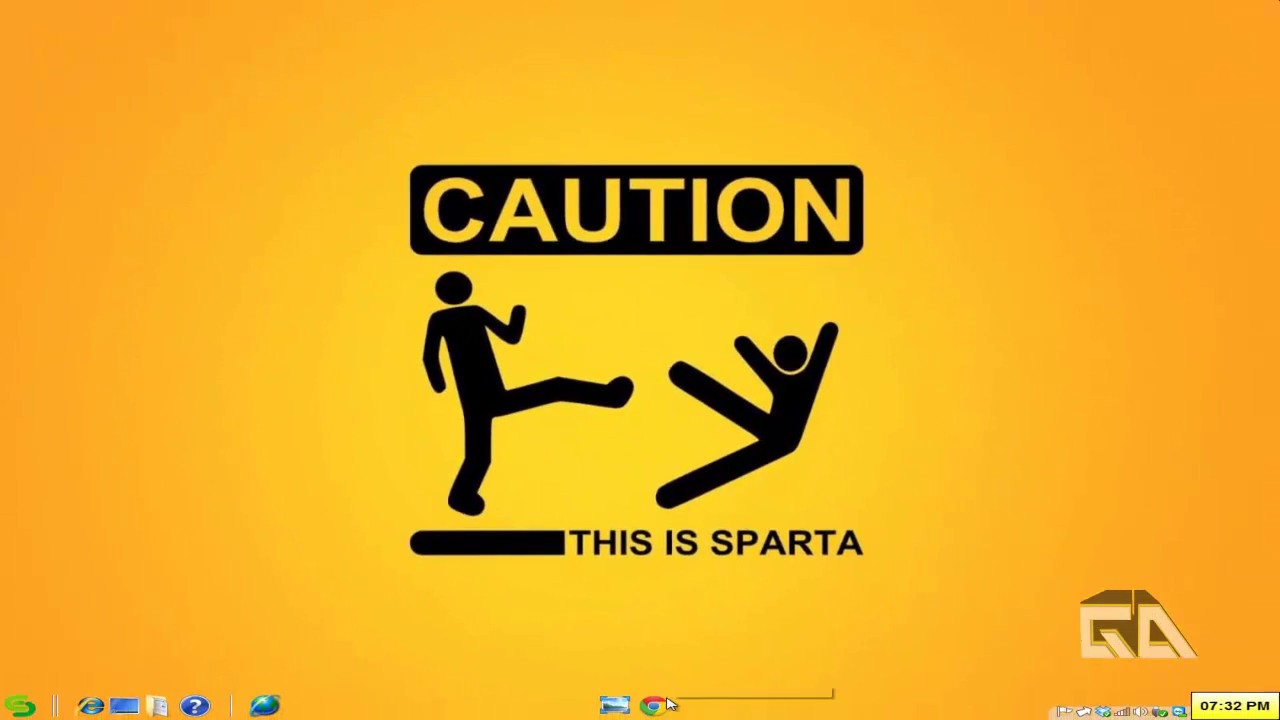
# Step: Return to Chrome and load 192.168.1.1 to reach the router's login prompt
pyautogui.click(668, 705)
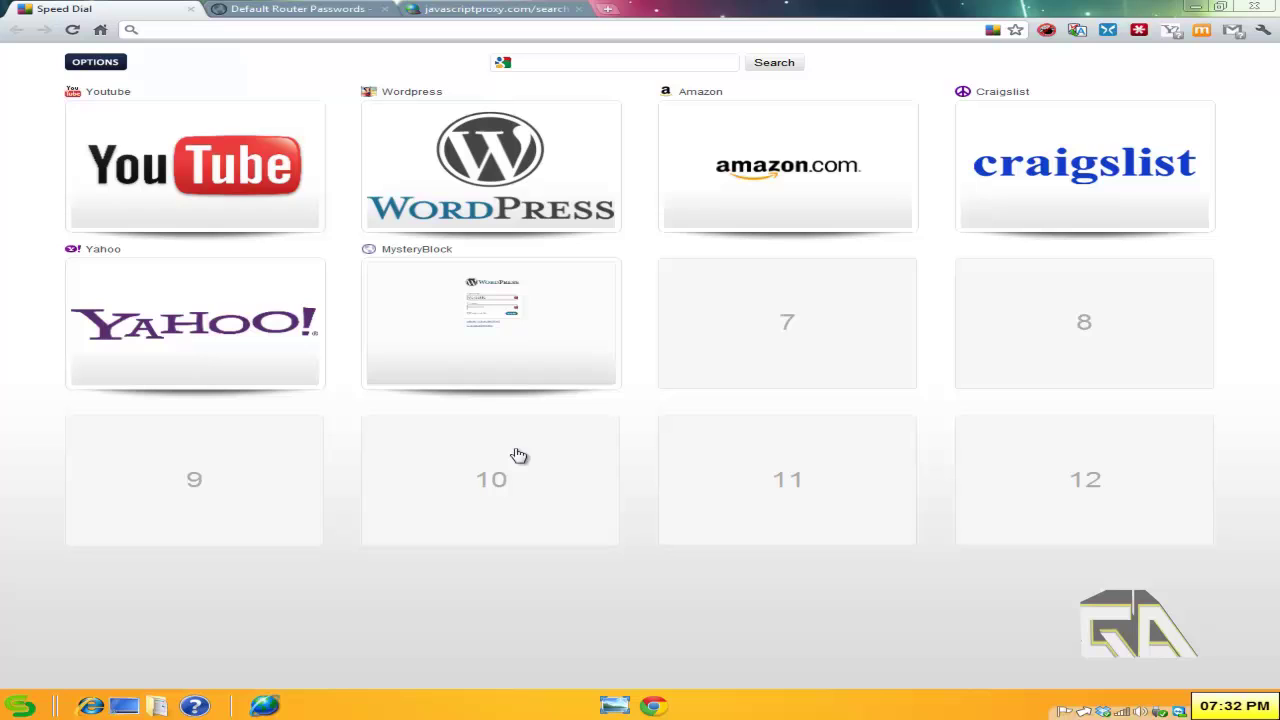
pyautogui.click(249, 31)
pyautogui.write('192.168.1.1')
pyautogui.press('Return')
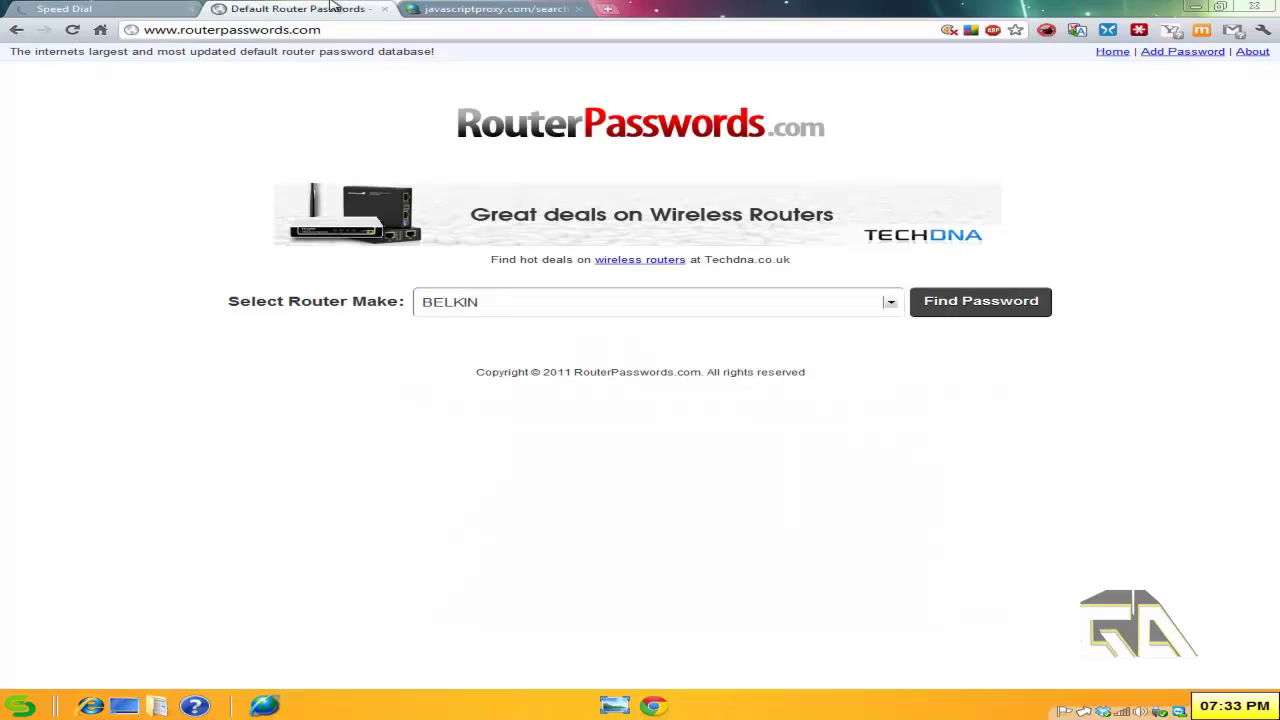
# Step: On RouterPasswords.com, look up the default passwords for BELKIN routers
pyautogui.click(295, 9)
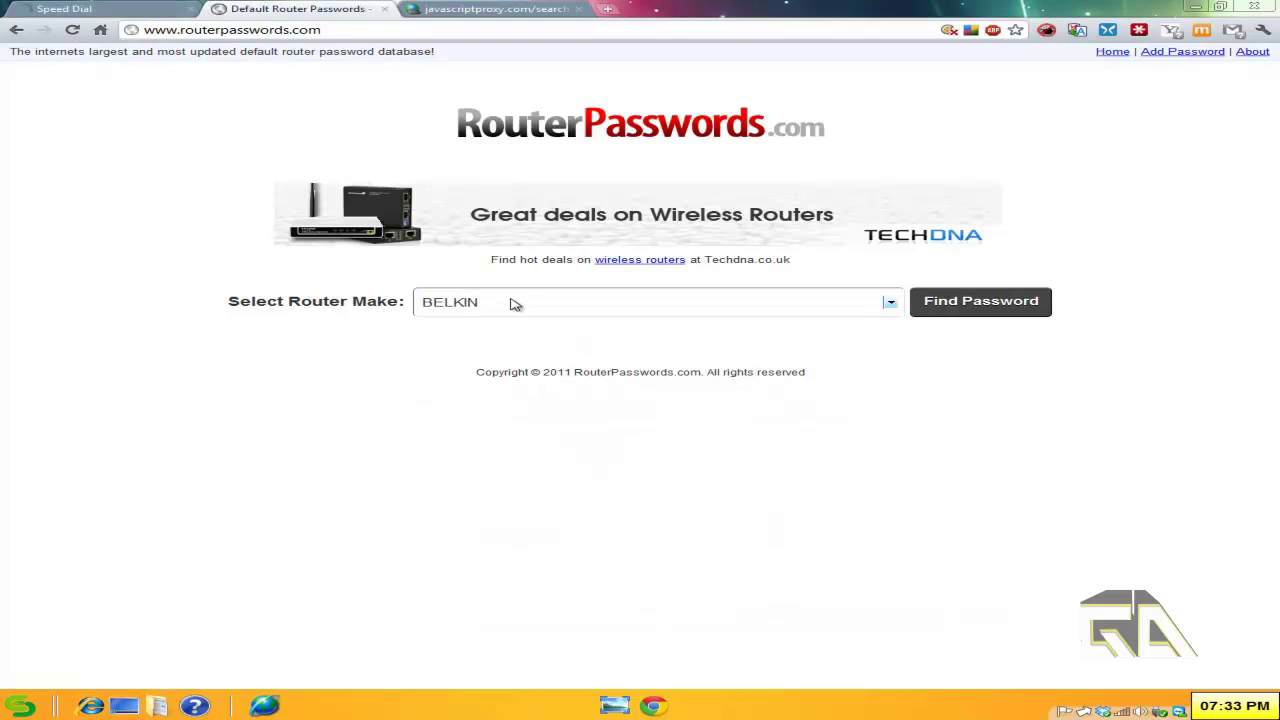
pyautogui.click(645, 306)
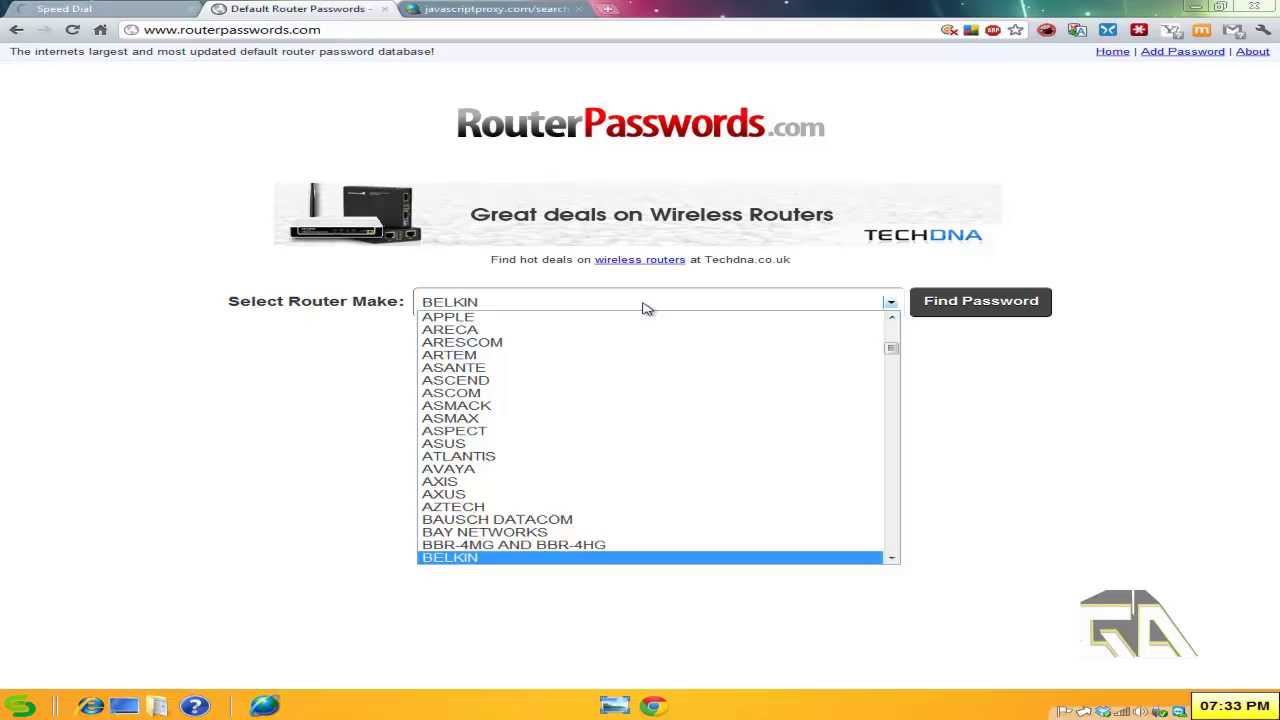
pyautogui.click(645, 308)
pyautogui.click(1020, 303)
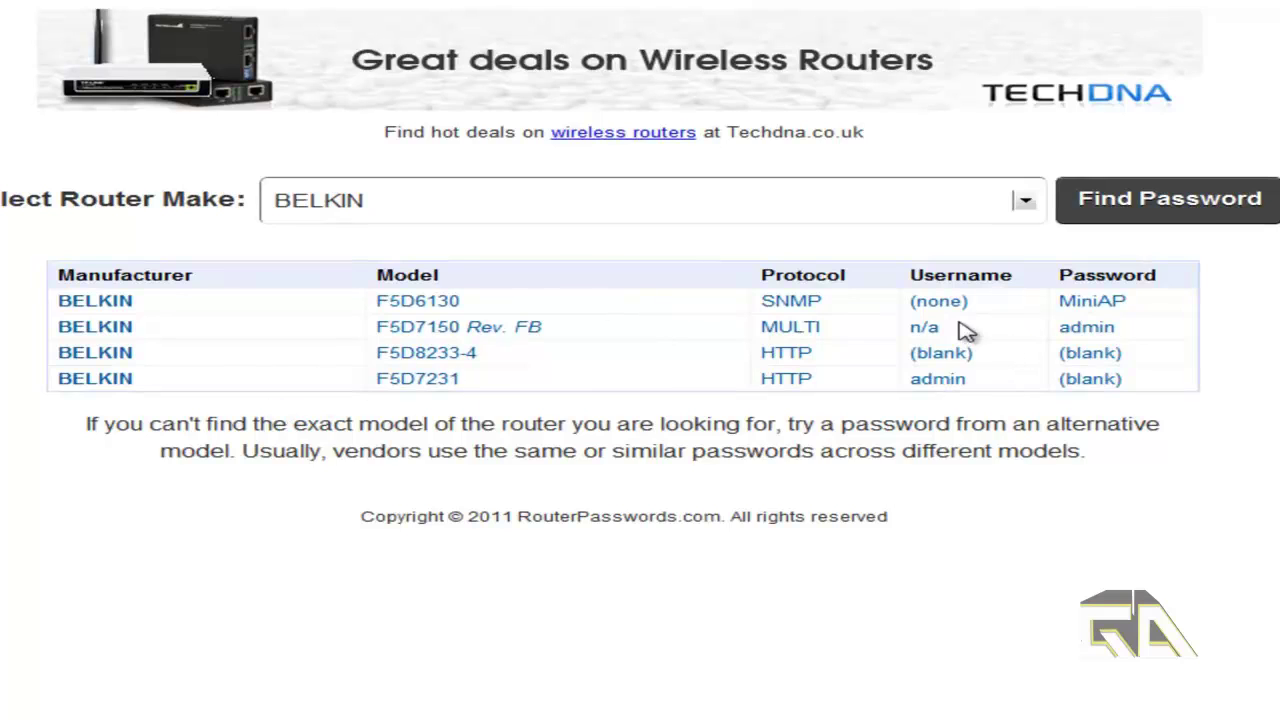
# Step: Scroll the Router Make list down toward LINKSYS
pyautogui.click(862, 204)
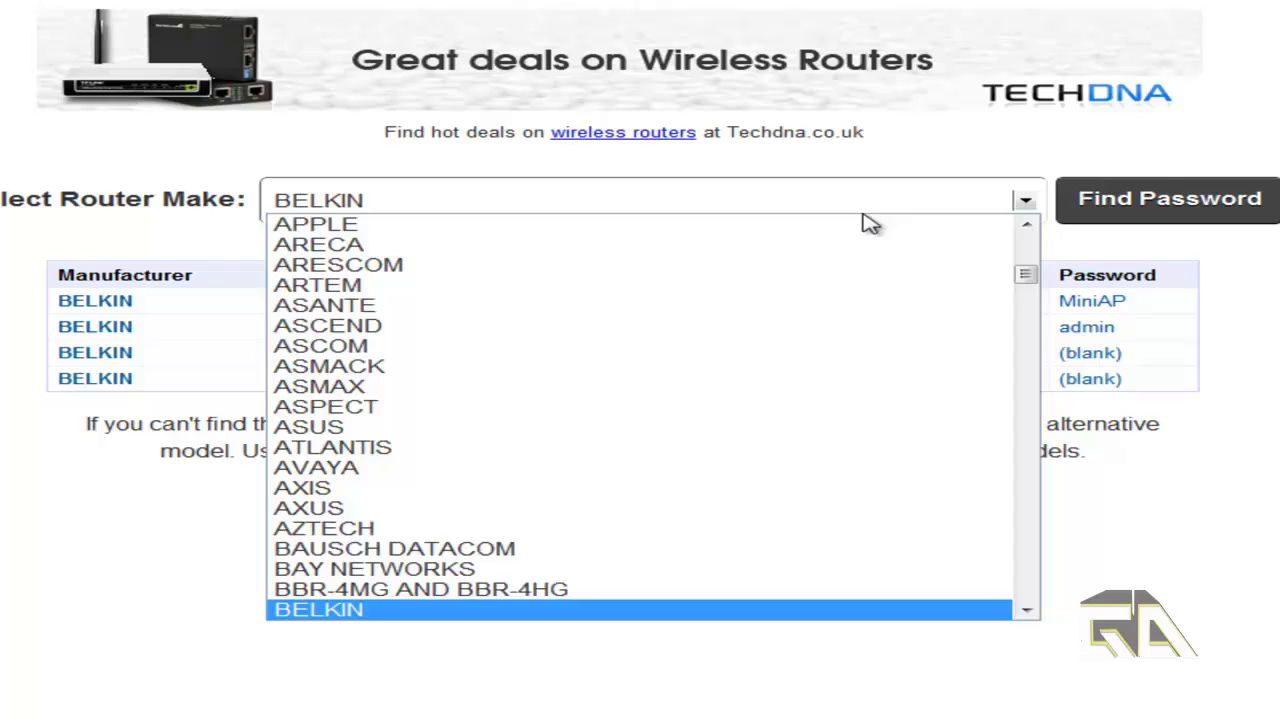
pyautogui.scroll(-20, 809, 458)
pyautogui.scroll(-8, 770, 430)
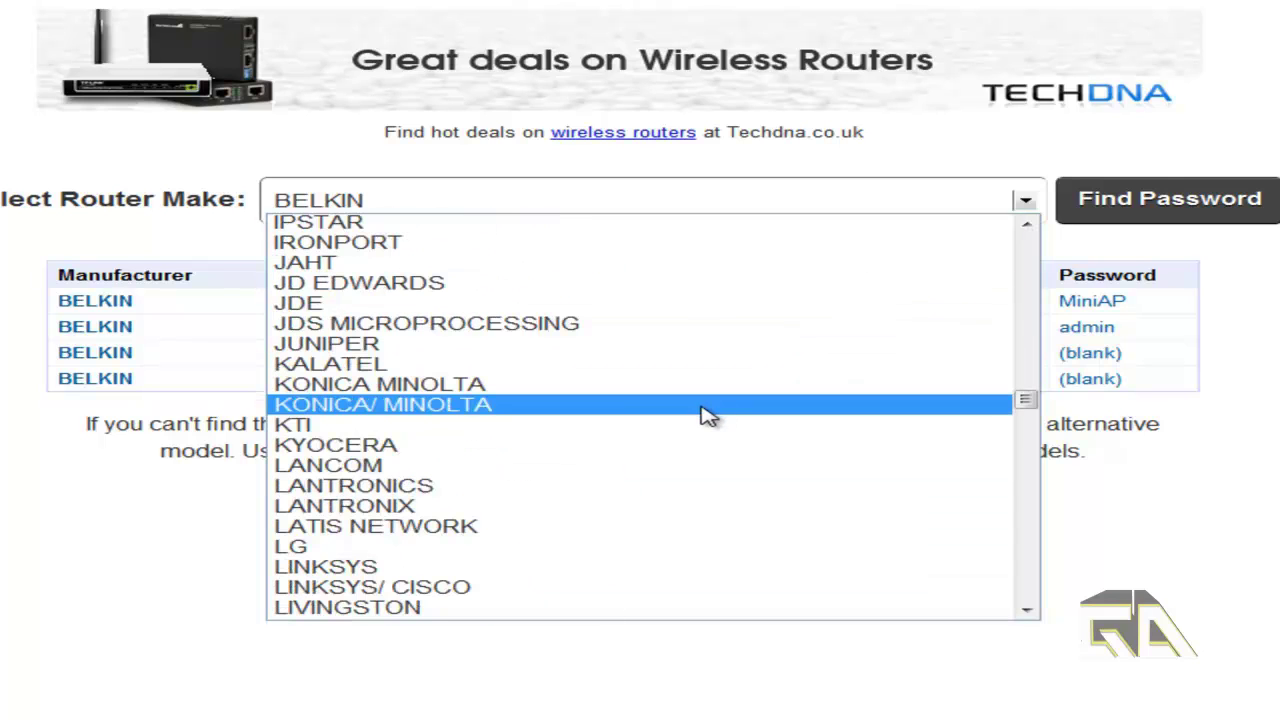
# Step: Choose LINKSYS, find its passwords, and scroll through the default logins table
pyautogui.click(462, 566)
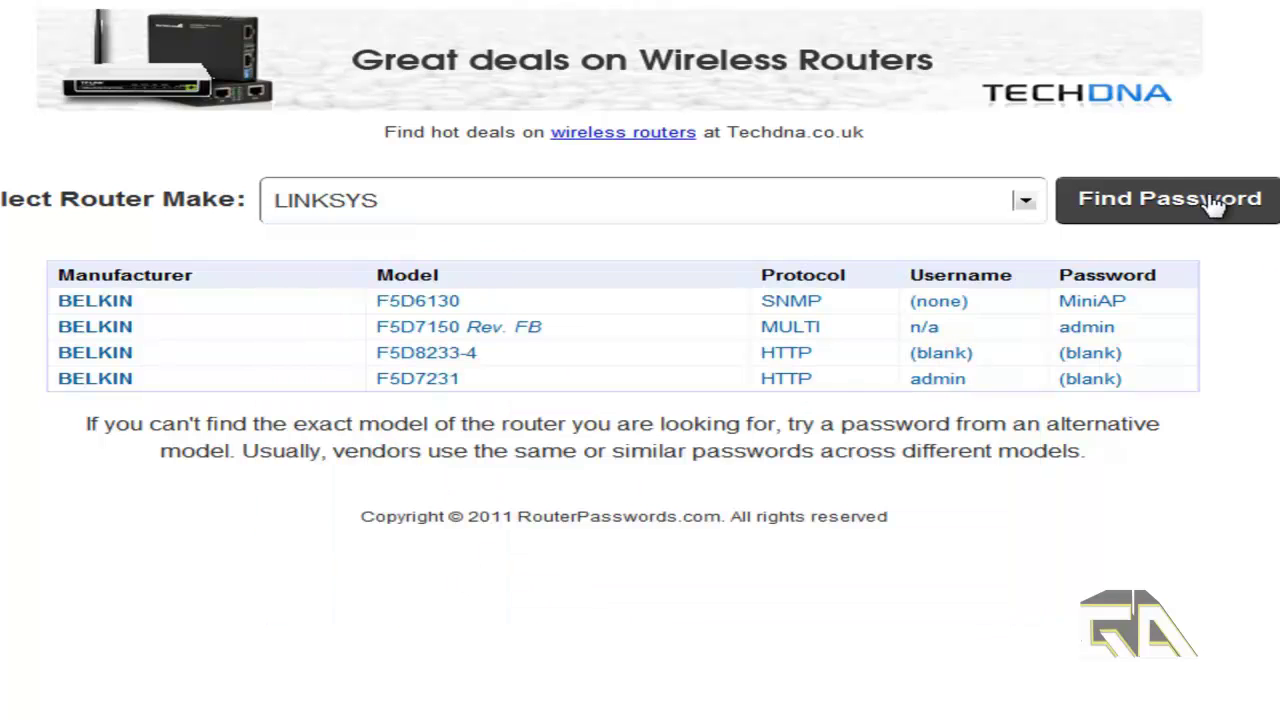
pyautogui.click(1248, 200)
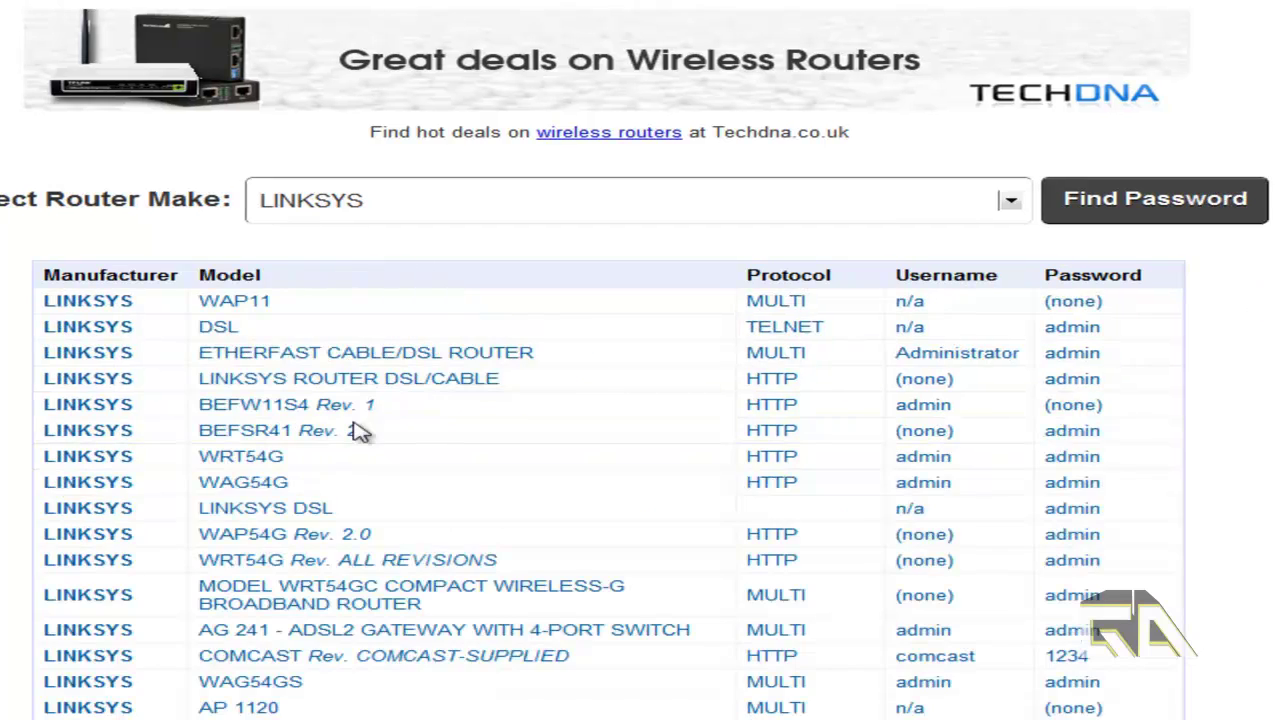
pyautogui.scroll(-3, 410, 430)
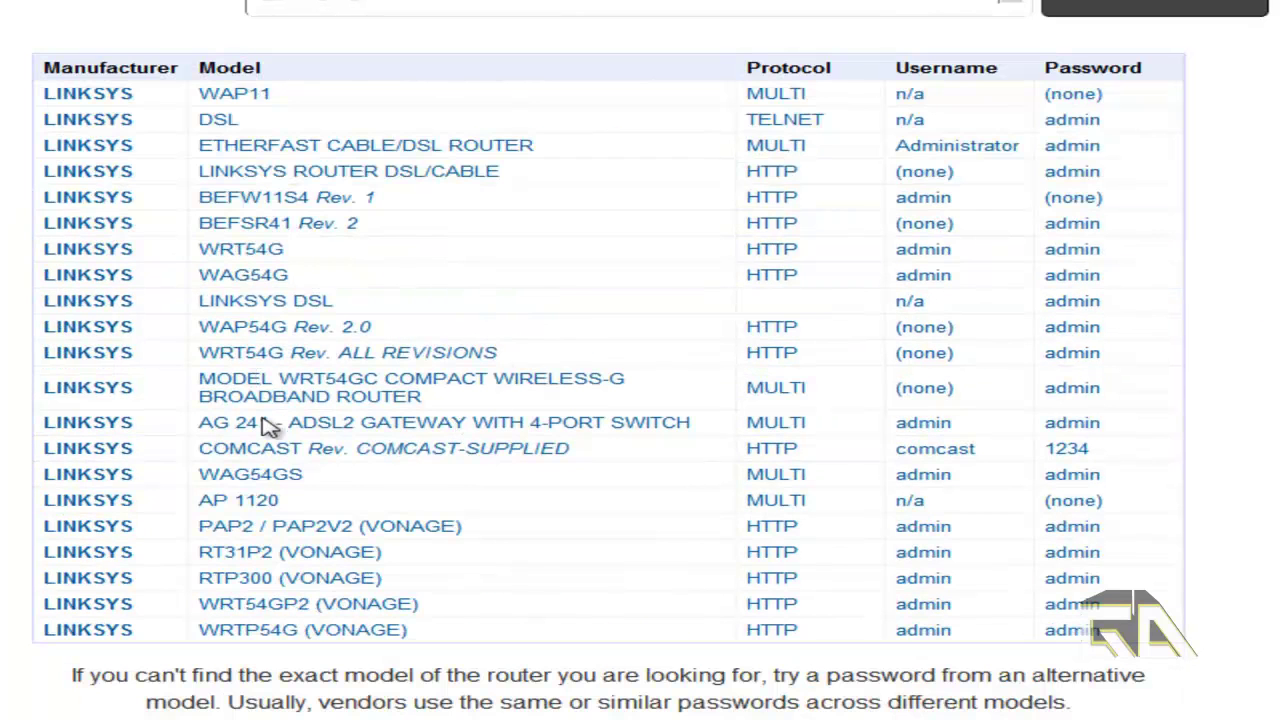
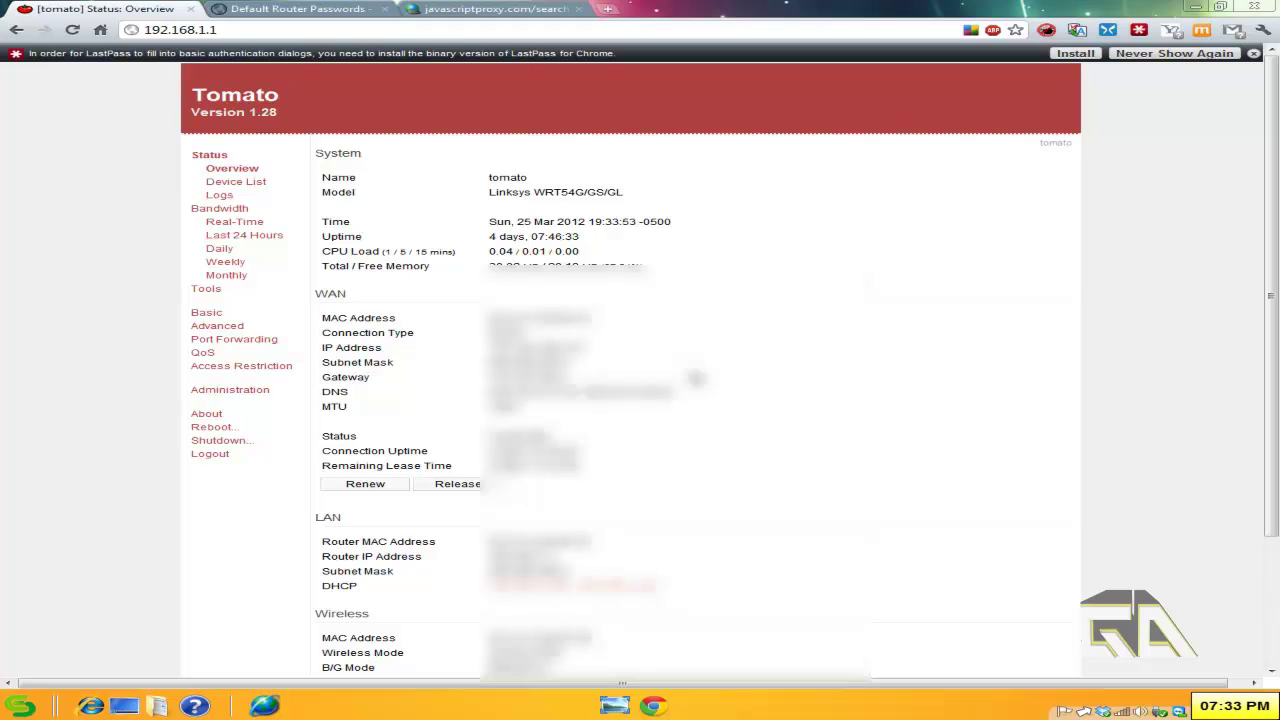
# Step: Go to Tomato's Port Forwarding page and set the new entry's protocol to Both
pyautogui.click(261, 341)
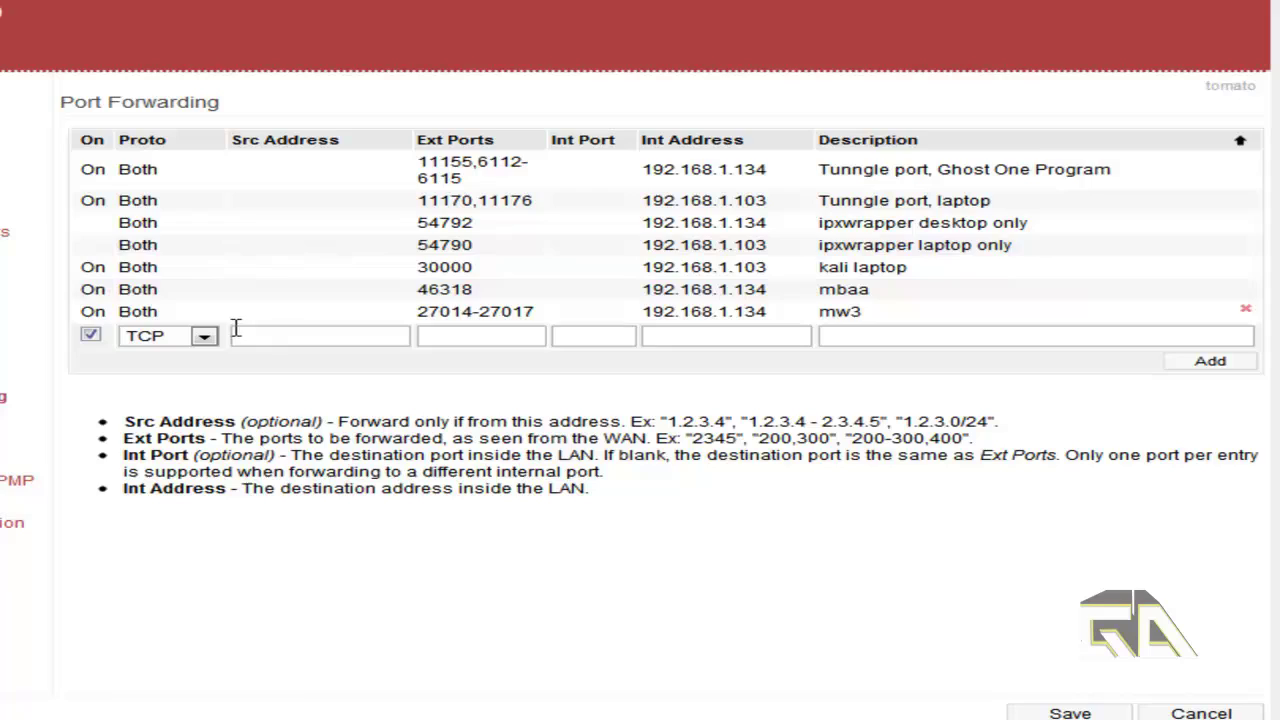
pyautogui.click(203, 338)
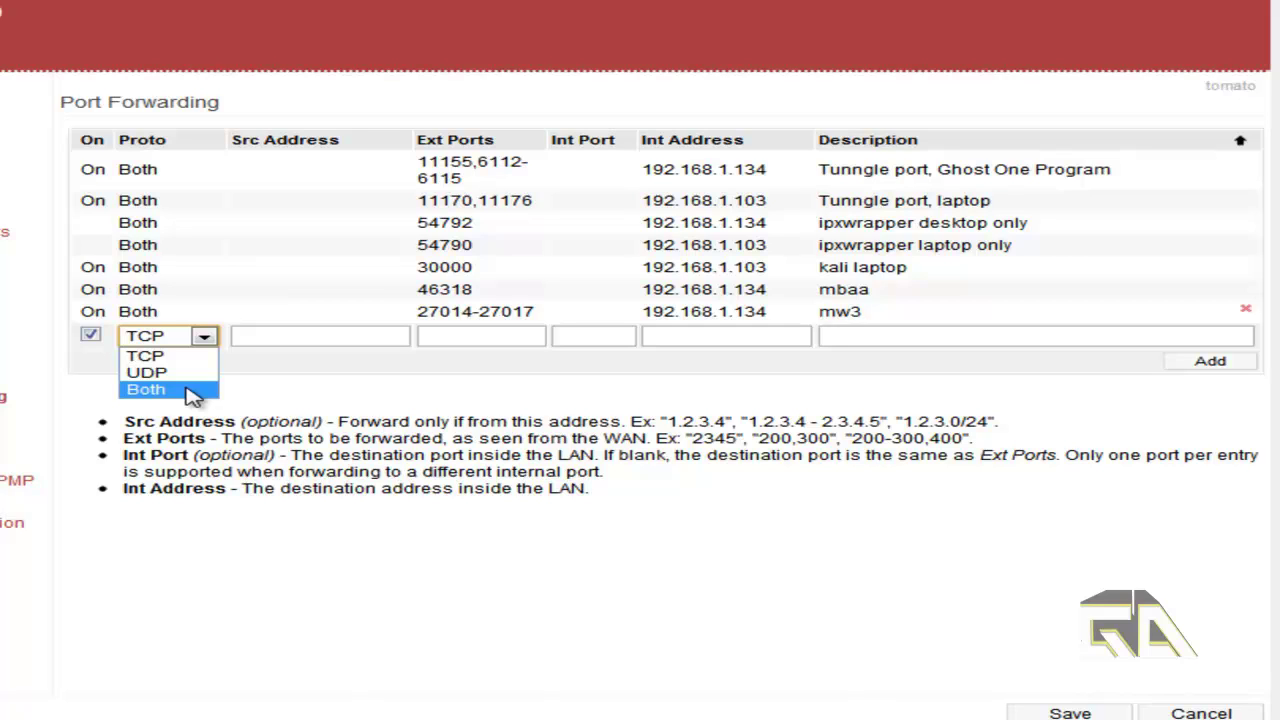
pyautogui.click(186, 389)
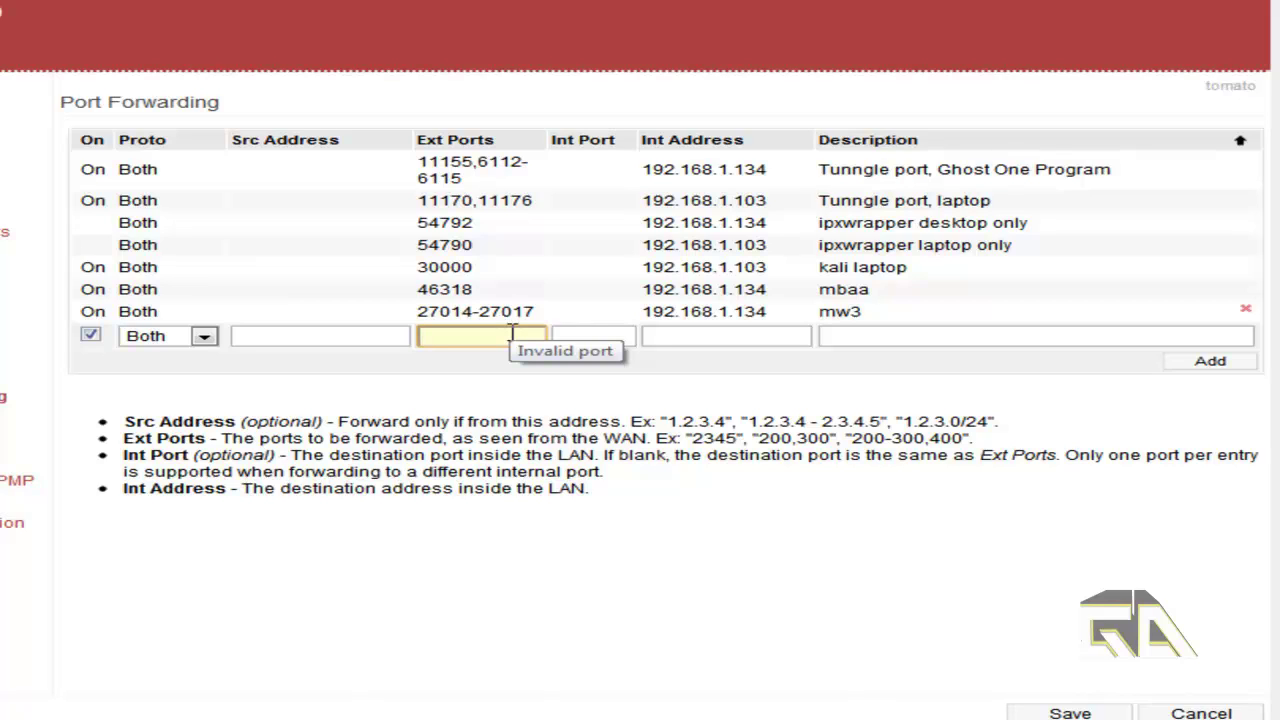
# Step: Forward external port 11166 to 192.168.1.134 described 'quake 3', then add and save the rule
pyautogui.write('11166')
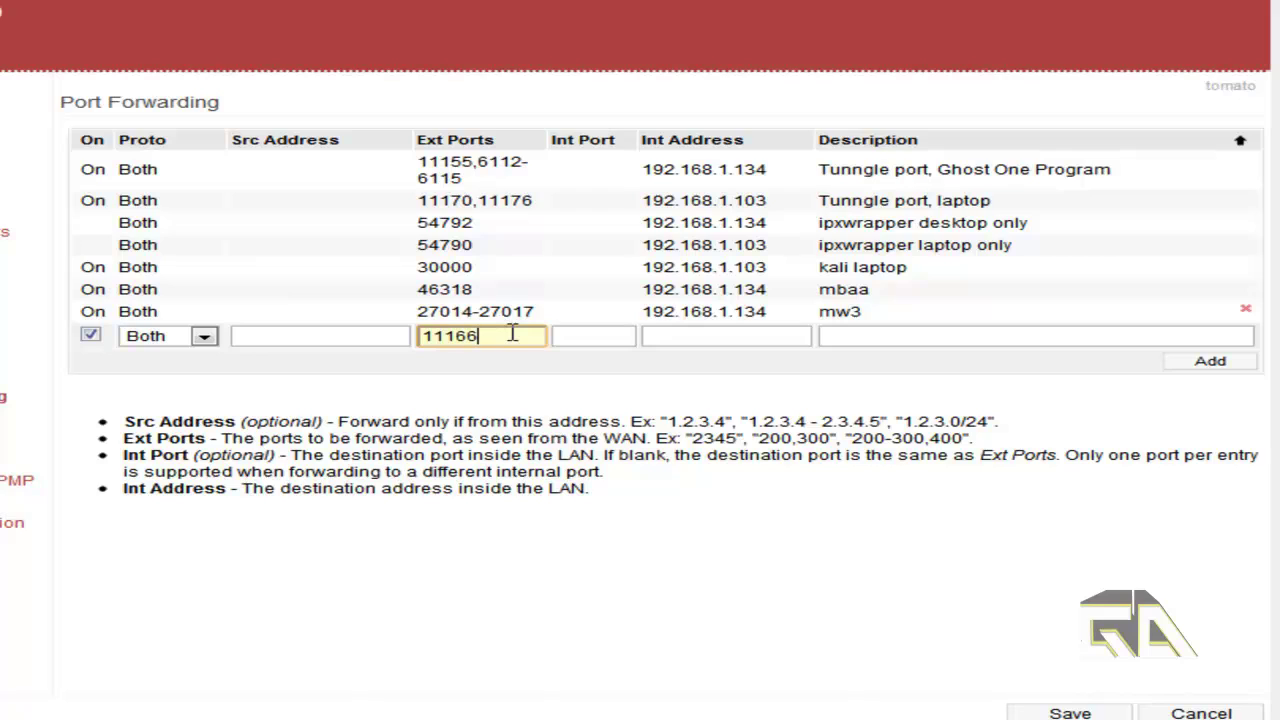
pyautogui.click(737, 337)
pyautogui.write('192.168.1.')
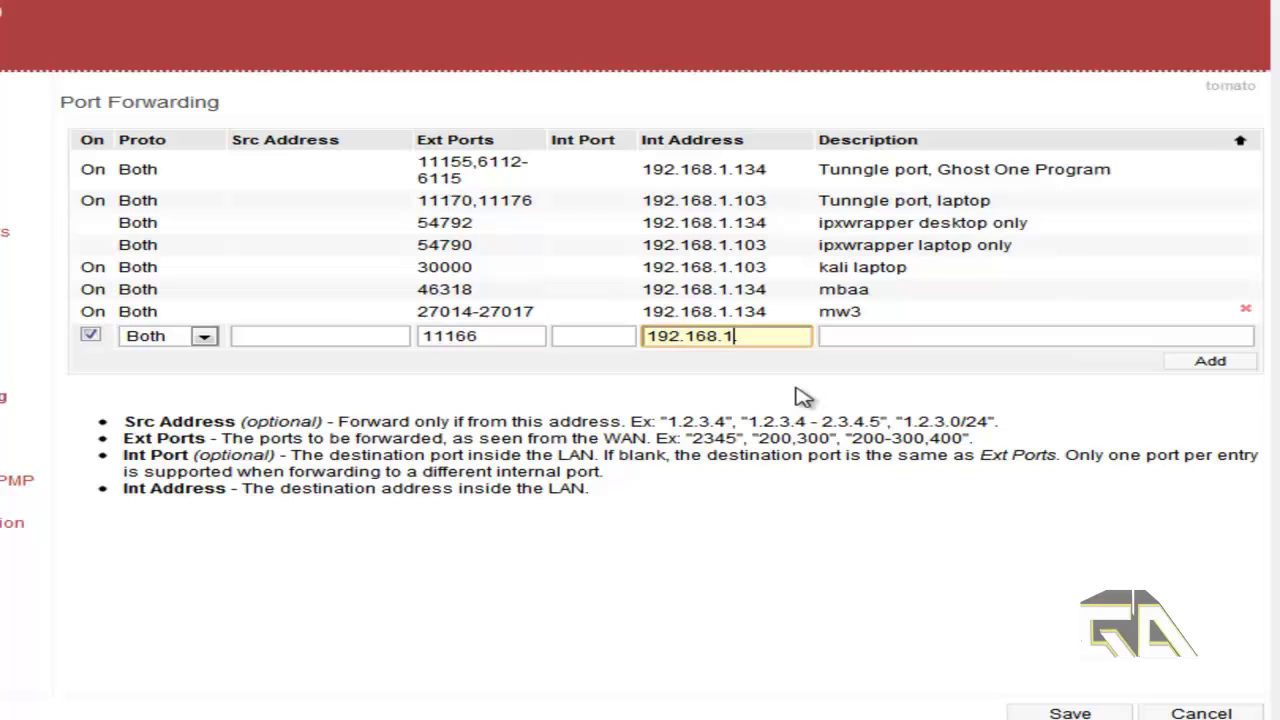
pyautogui.write('134.')
pyautogui.press('BackSpace')
pyautogui.press('BackSpace')
pyautogui.press('BackSpace')
pyautogui.press('BackSpace')
pyautogui.write('134')
pyautogui.click(914, 334)
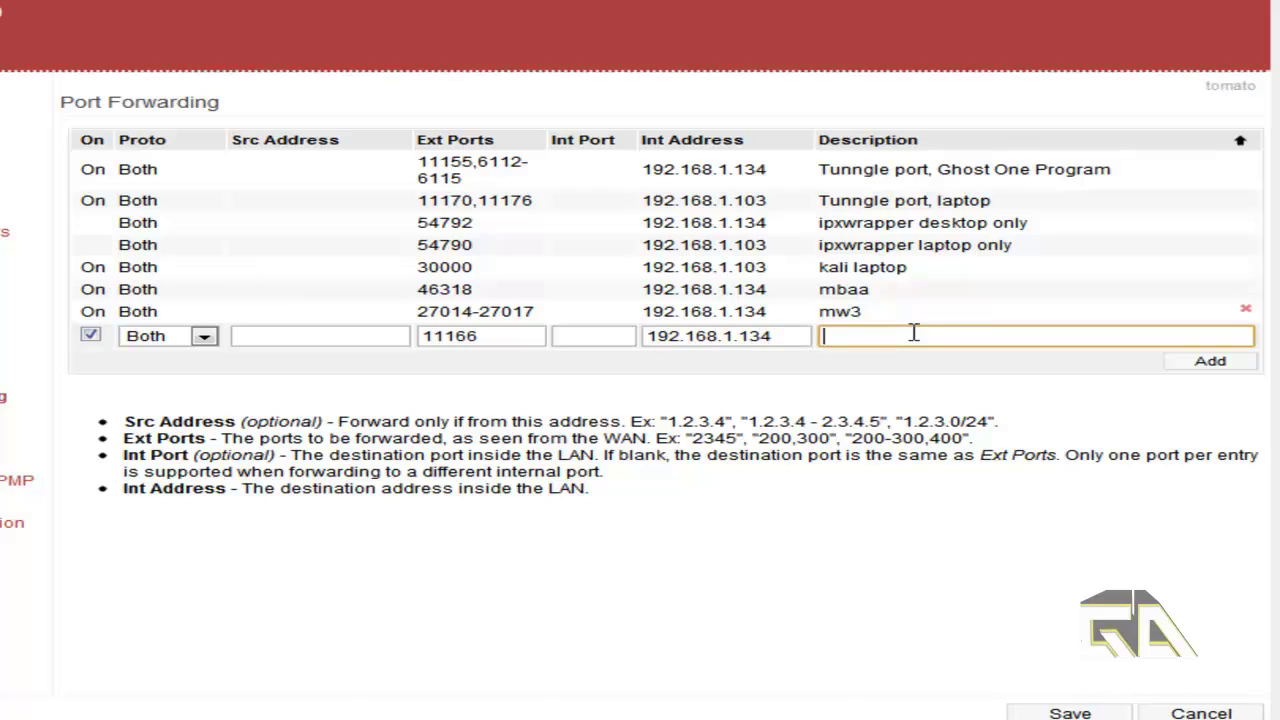
pyautogui.write('quake 3')
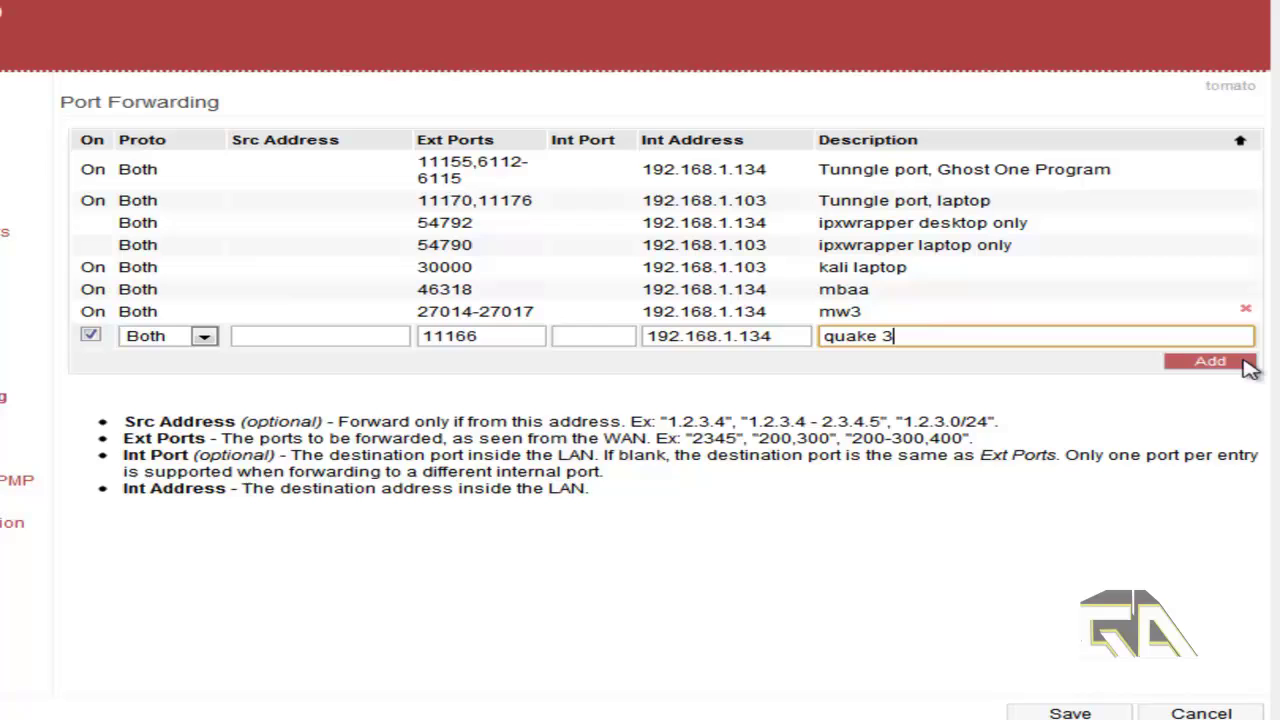
pyautogui.click(1210, 361)
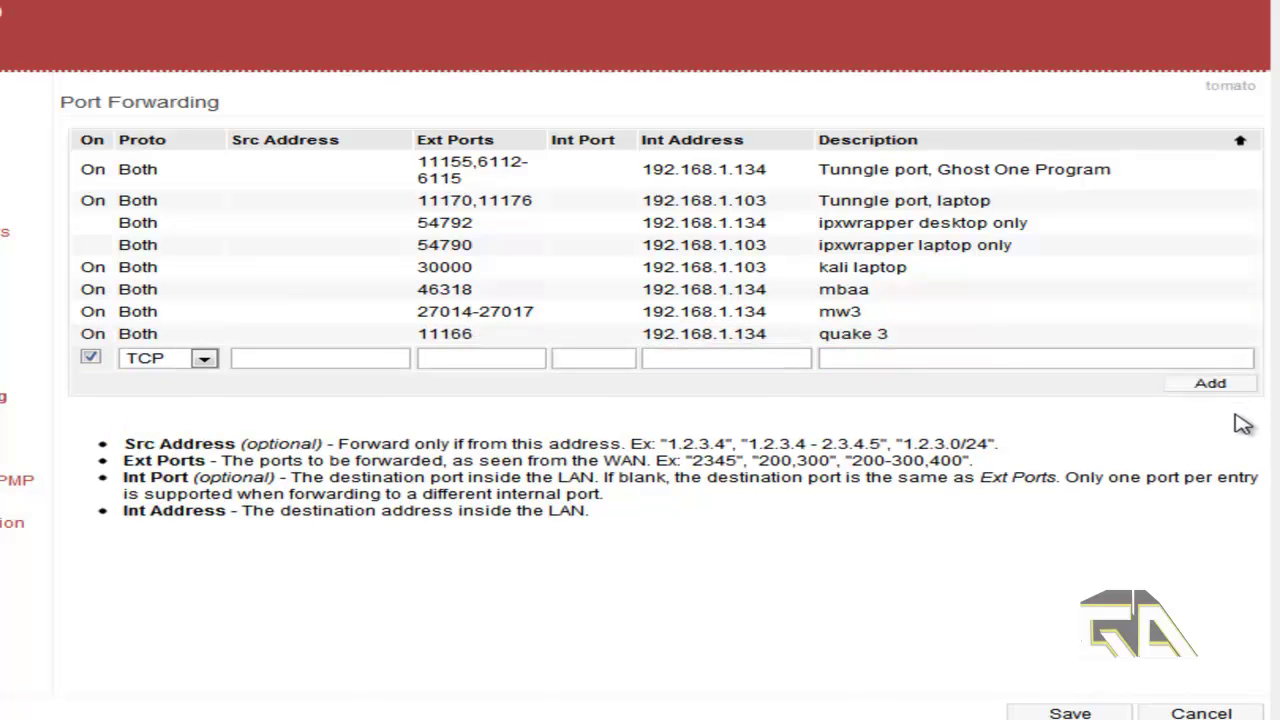
pyautogui.click(1070, 712)
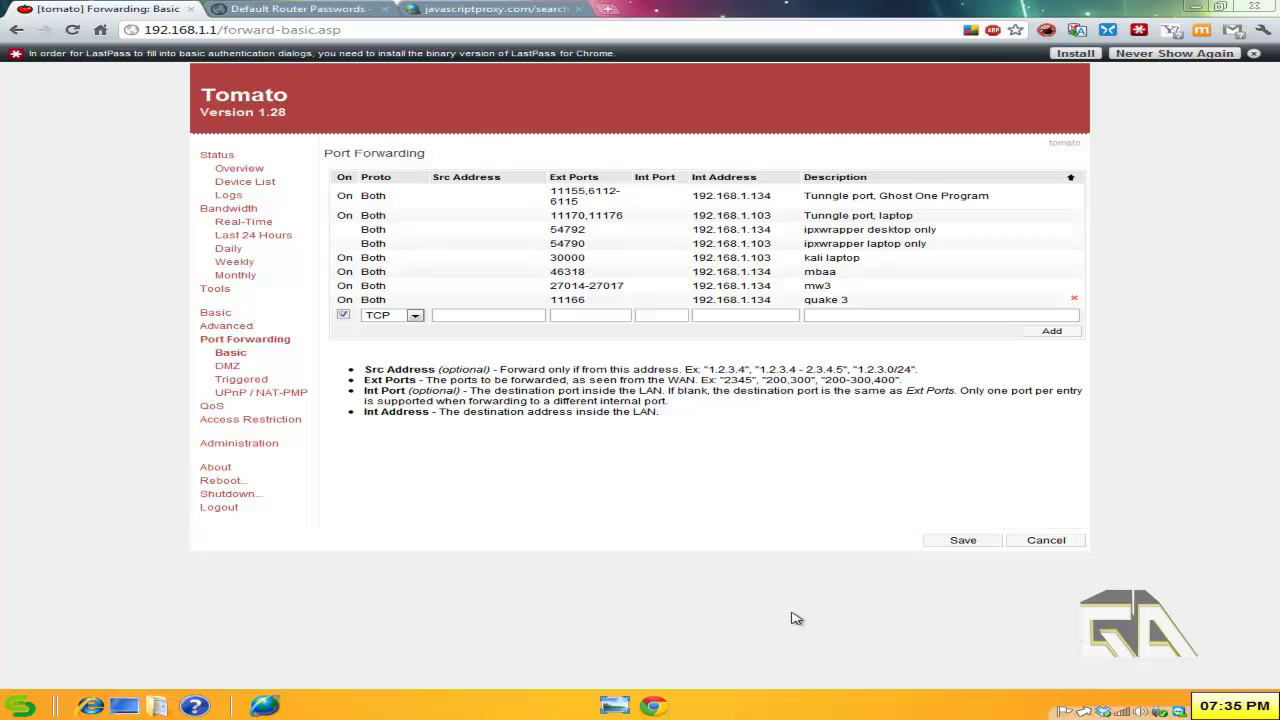
# Step: Switch to the portforward.com site and look over its home page
pyautogui.click(490, 9)
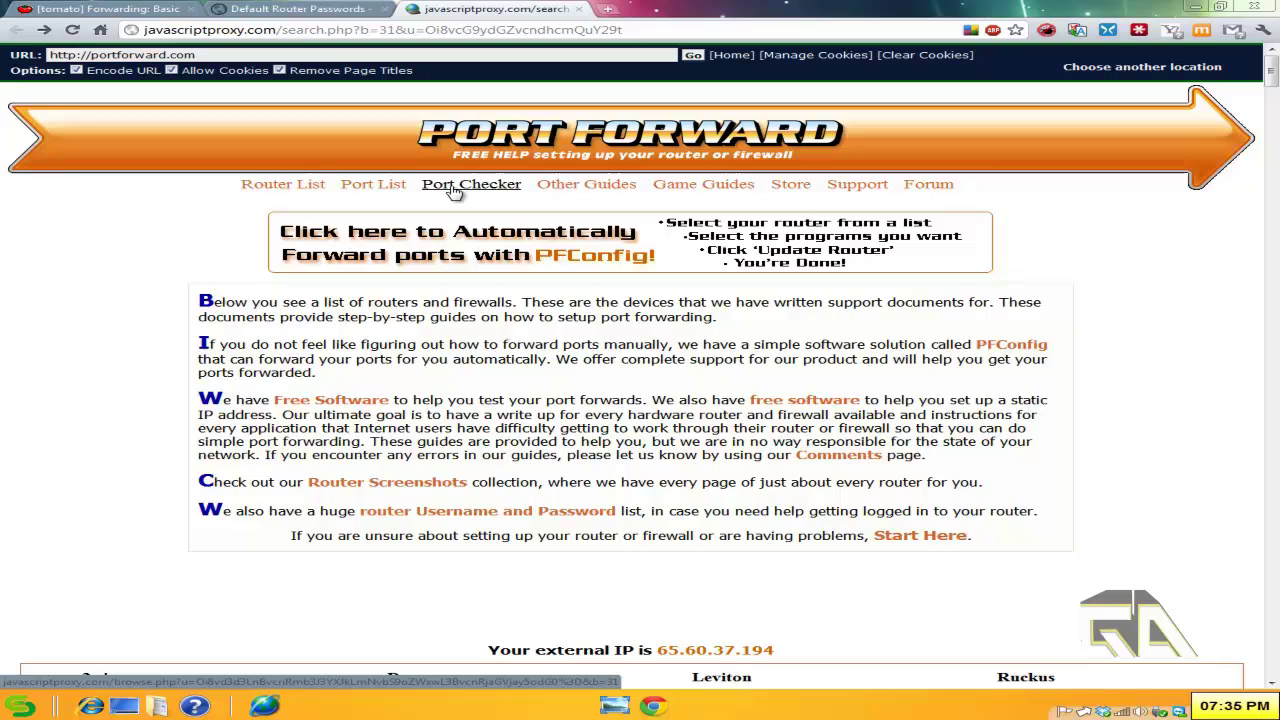
pyautogui.scroll(-3, 584, 428)
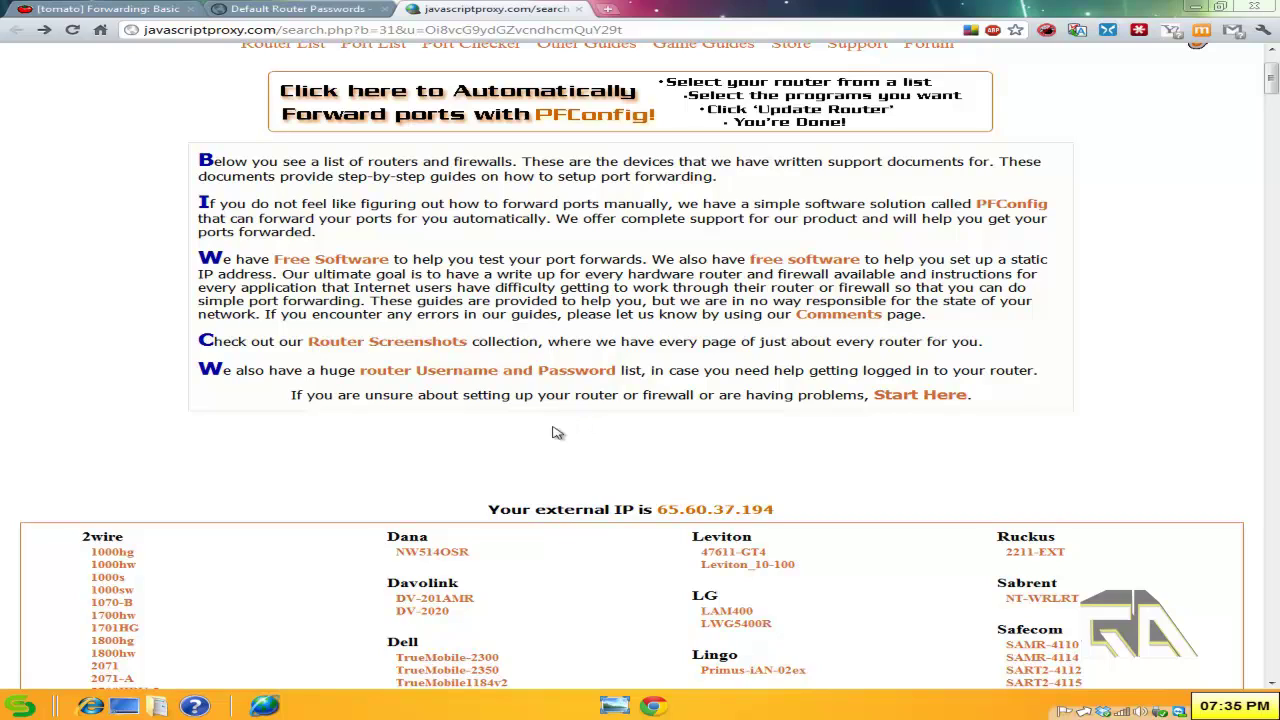
pyautogui.scroll(3, 582, 432)
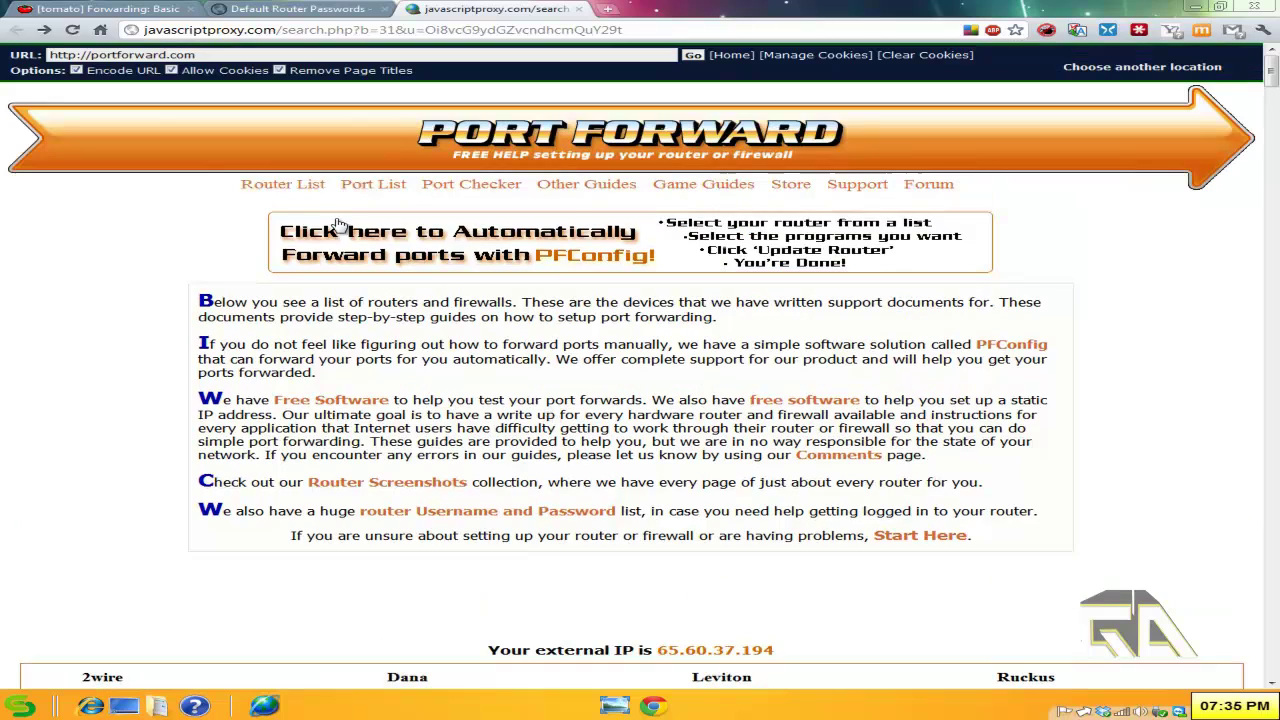
# Step: Open the Router List and scroll down toward the Dlink section
pyautogui.click(290, 185)
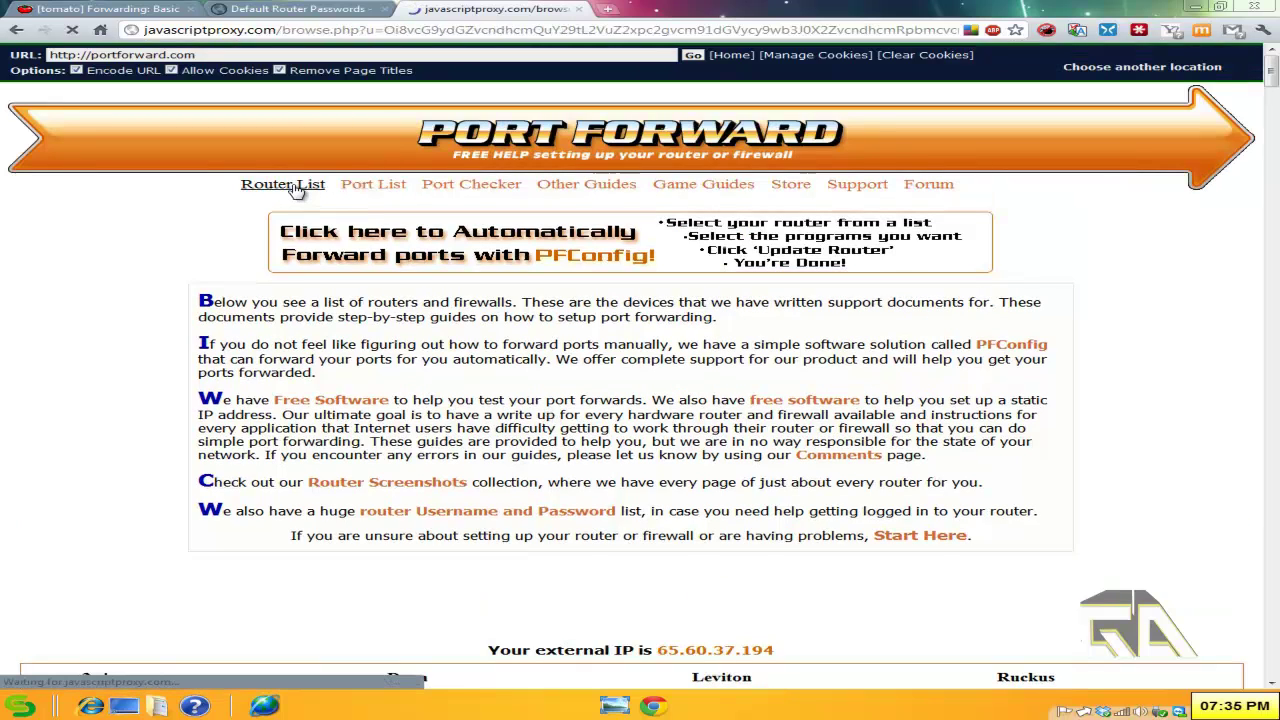
pyautogui.scroll(-1, 590, 440)
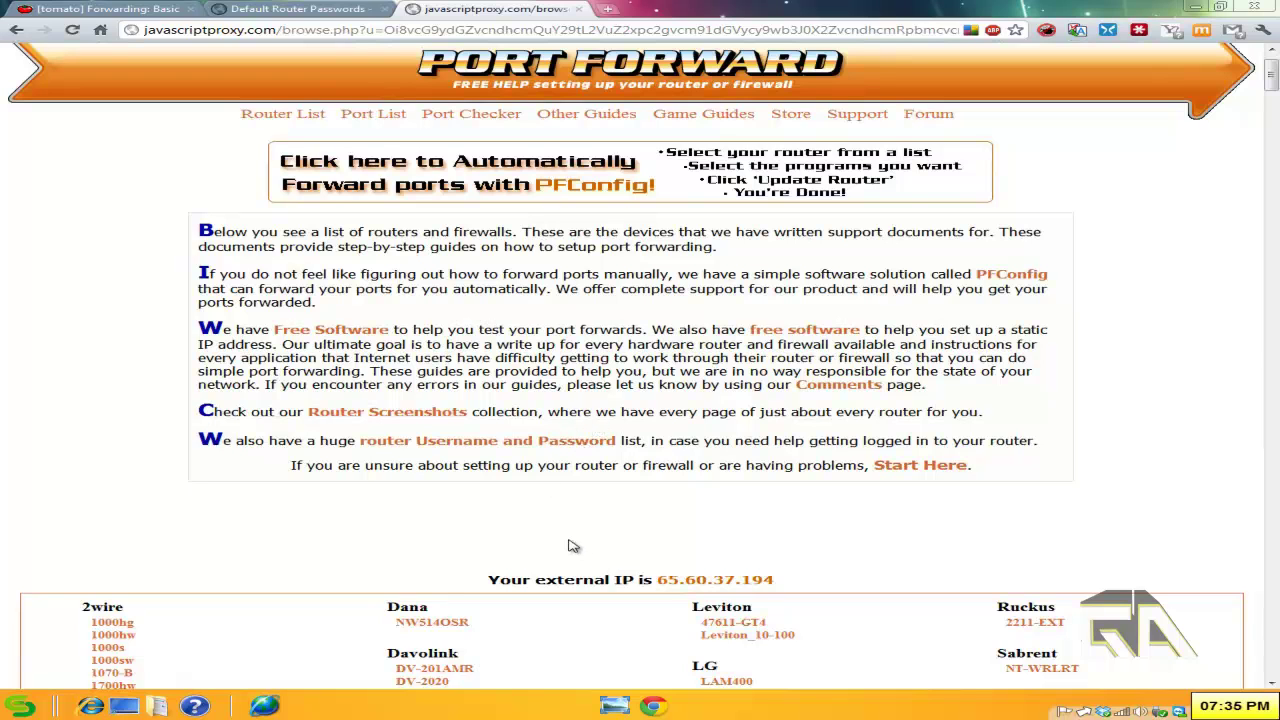
pyautogui.scroll(-1, 576, 543)
pyautogui.scroll(-4, 594, 523)
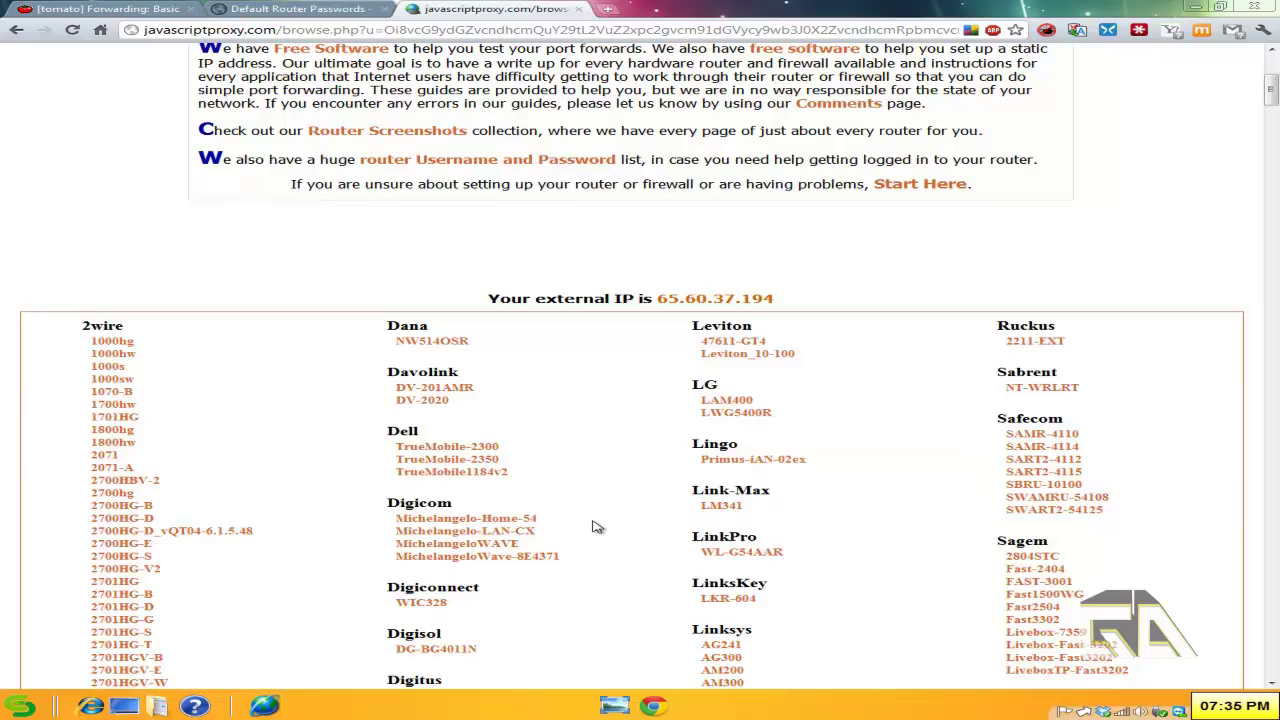
pyautogui.scroll(-1, 597, 518)
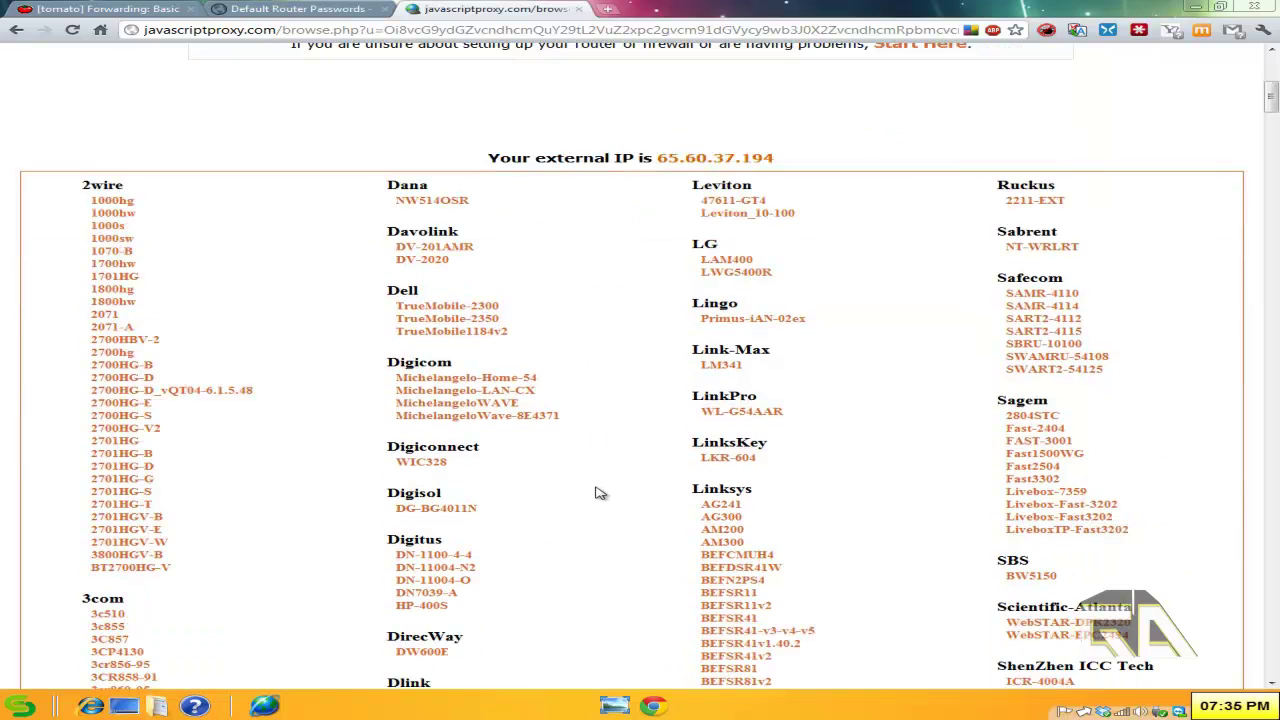
pyautogui.scroll(-2, 600, 493)
pyautogui.scroll(-2, 600, 493)
pyautogui.scroll(-1, 605, 458)
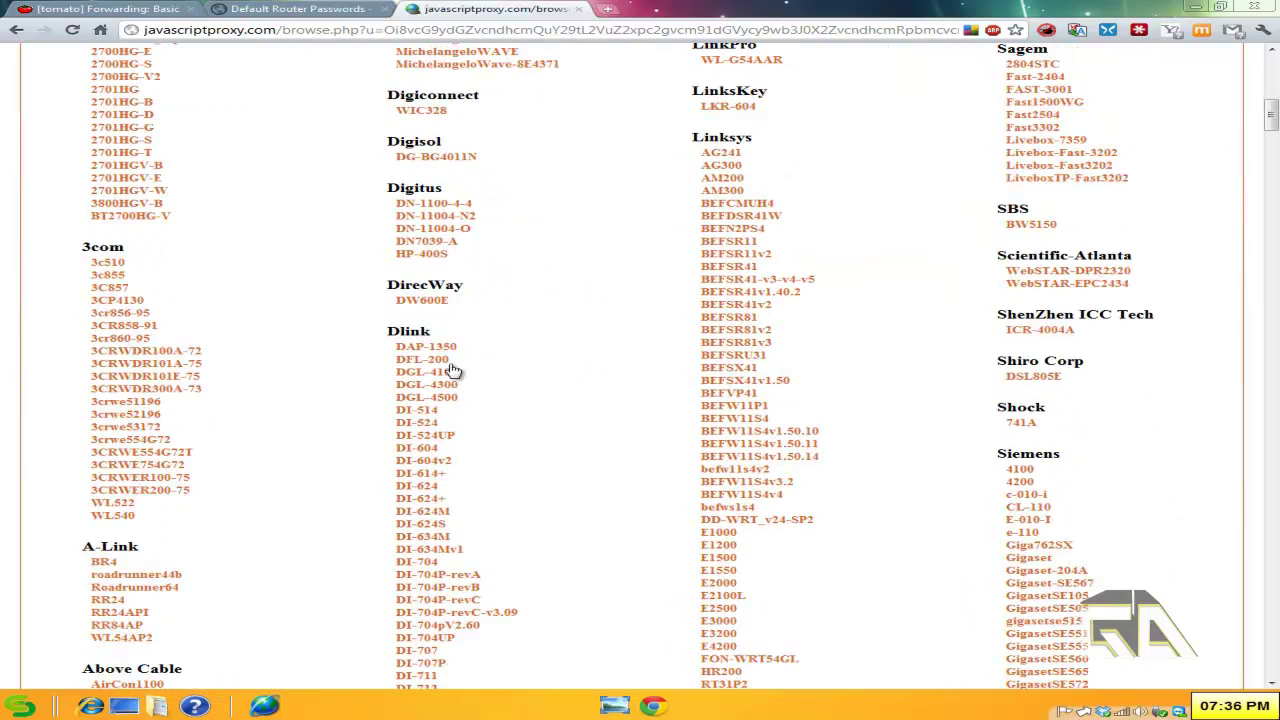
# Step: Open the Dlink DI-524 guide, skip the PFConfig ad, and choose Painkiller from the program list
pyautogui.click(432, 423)
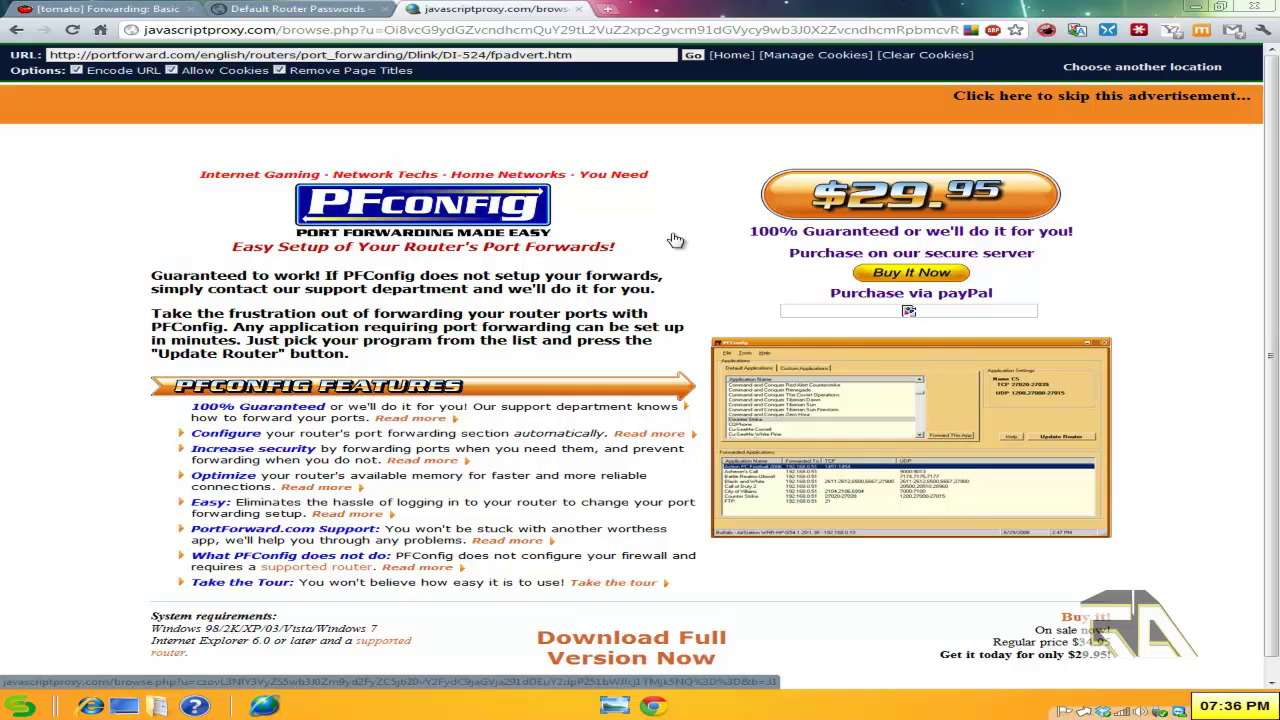
pyautogui.click(1107, 100)
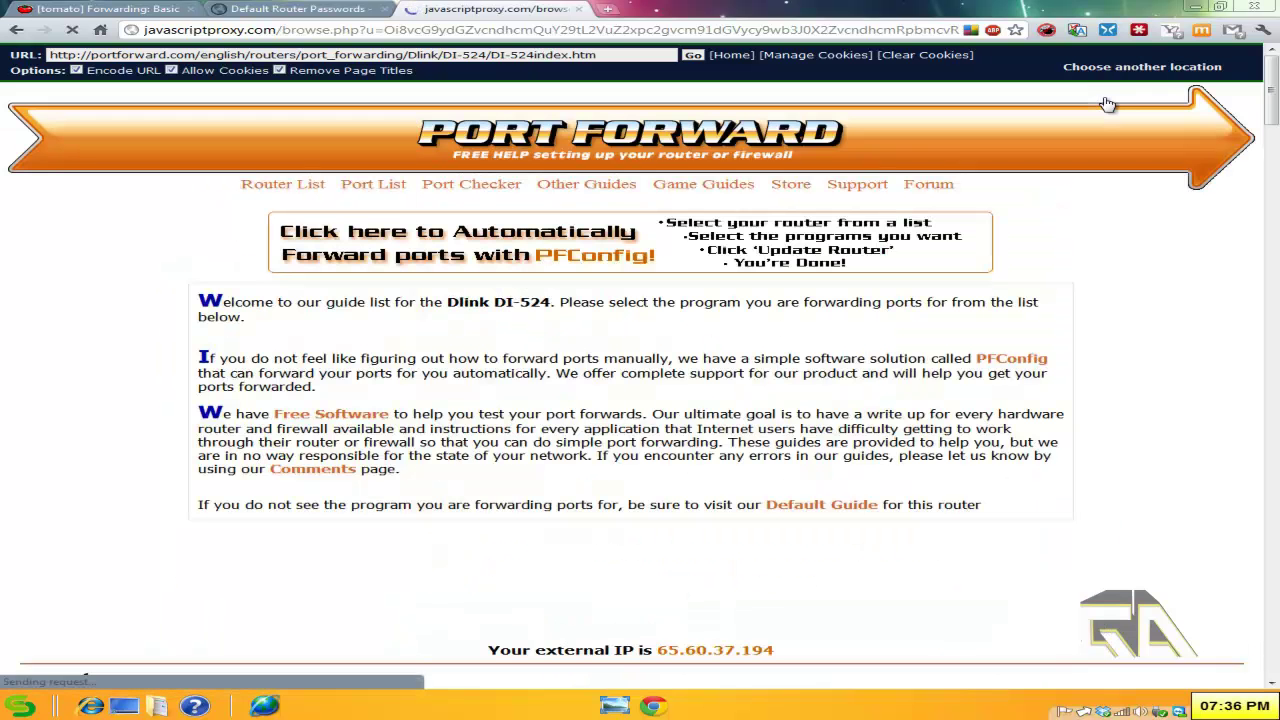
pyautogui.scroll(-1, 540, 315)
pyautogui.scroll(-3, 540, 315)
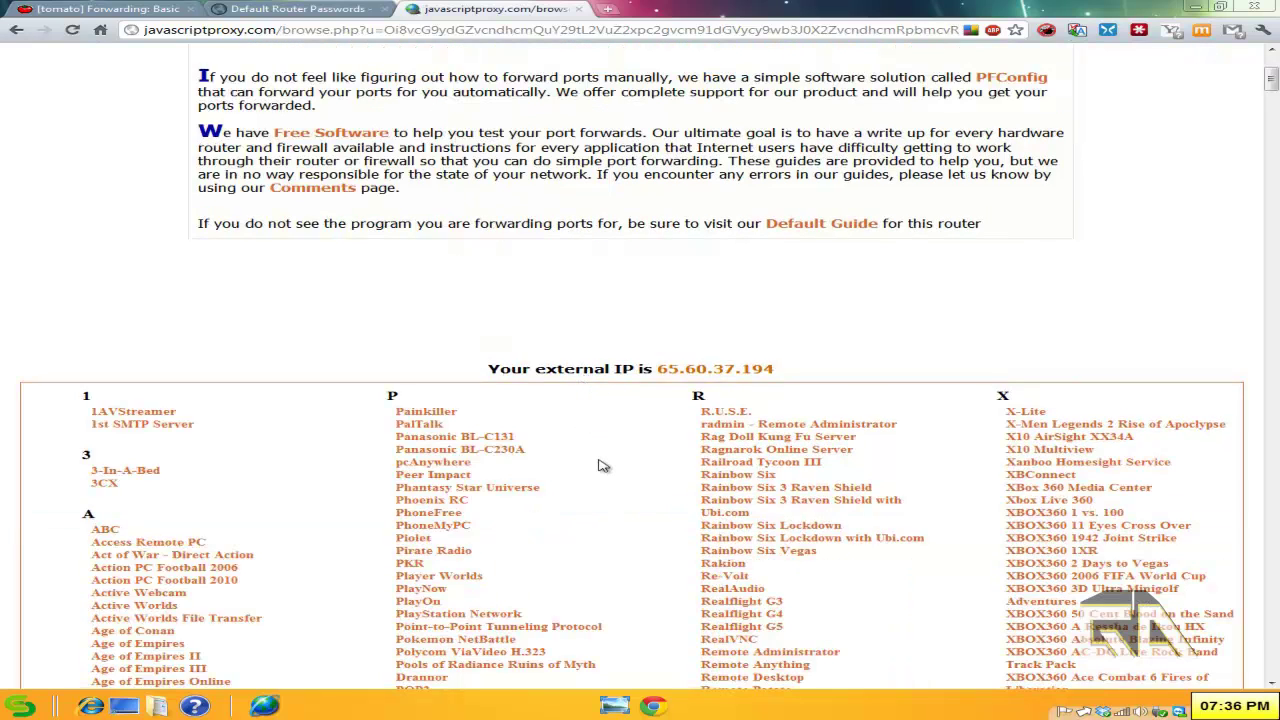
pyautogui.scroll(-1, 606, 461)
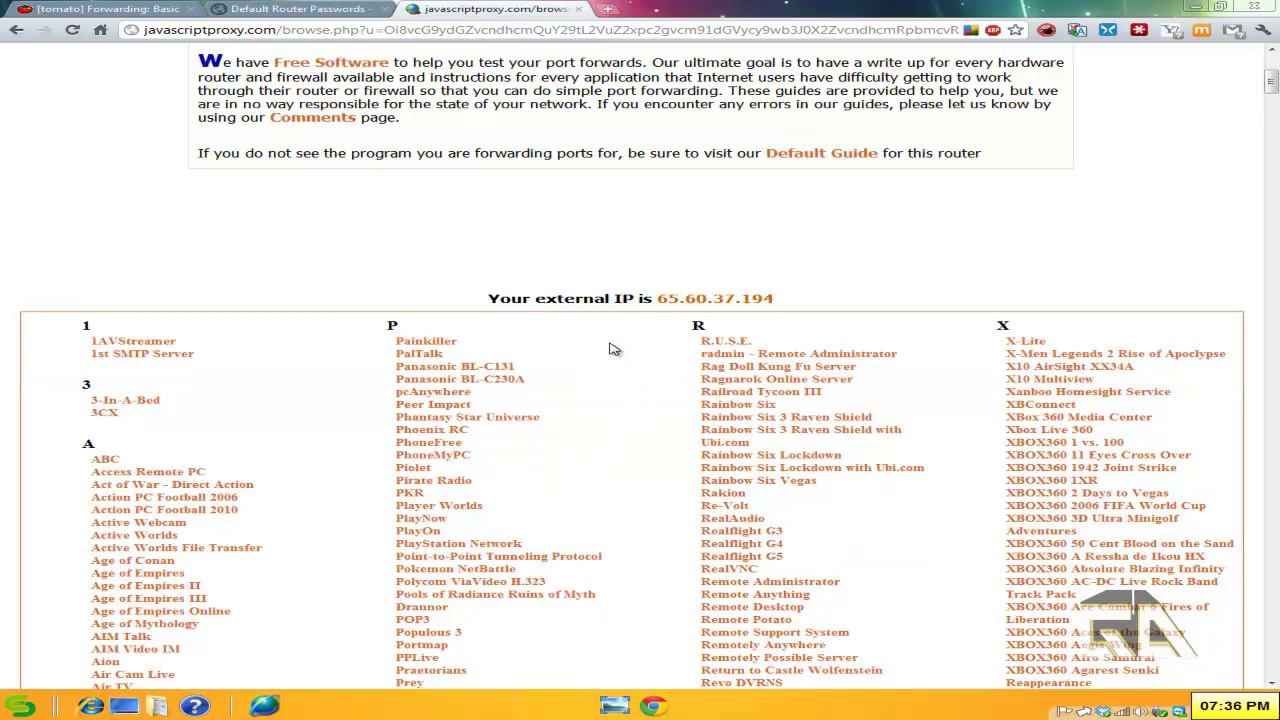
pyautogui.click(438, 342)
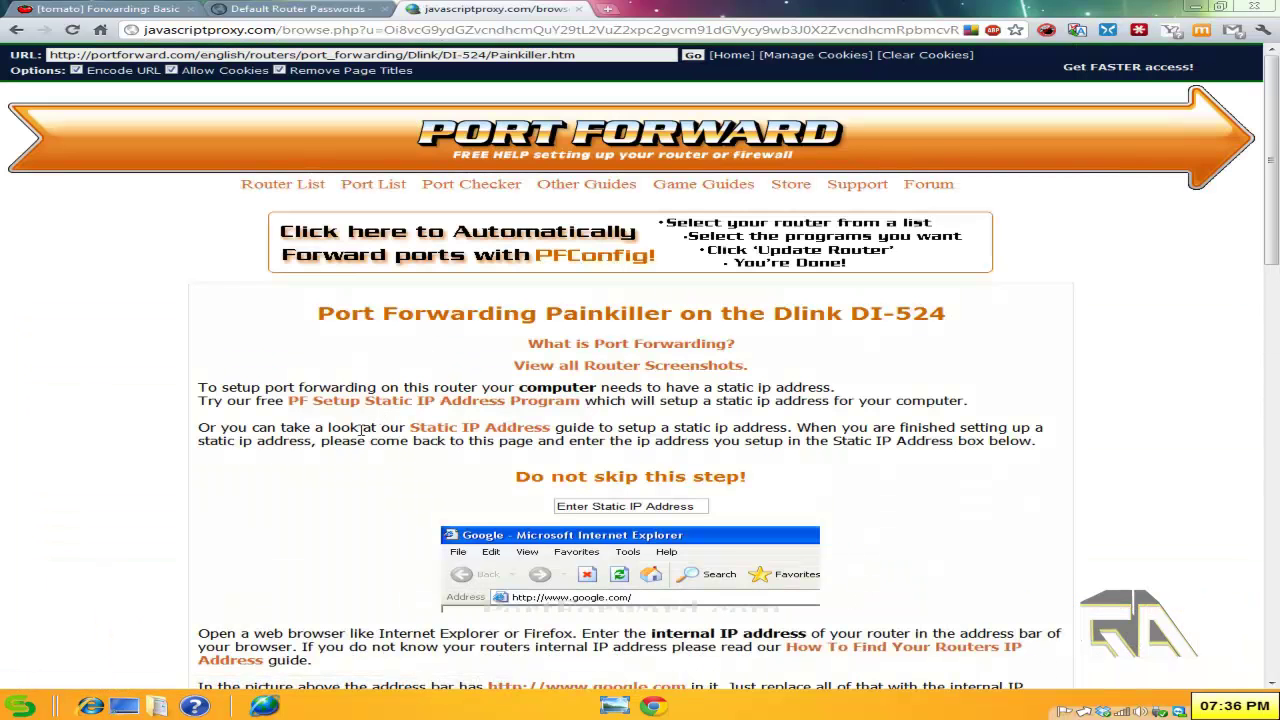
# Step: Replace the placeholder in the guide's static IP box with 192.168.1.134
pyautogui.scroll(-3, 352, 422)
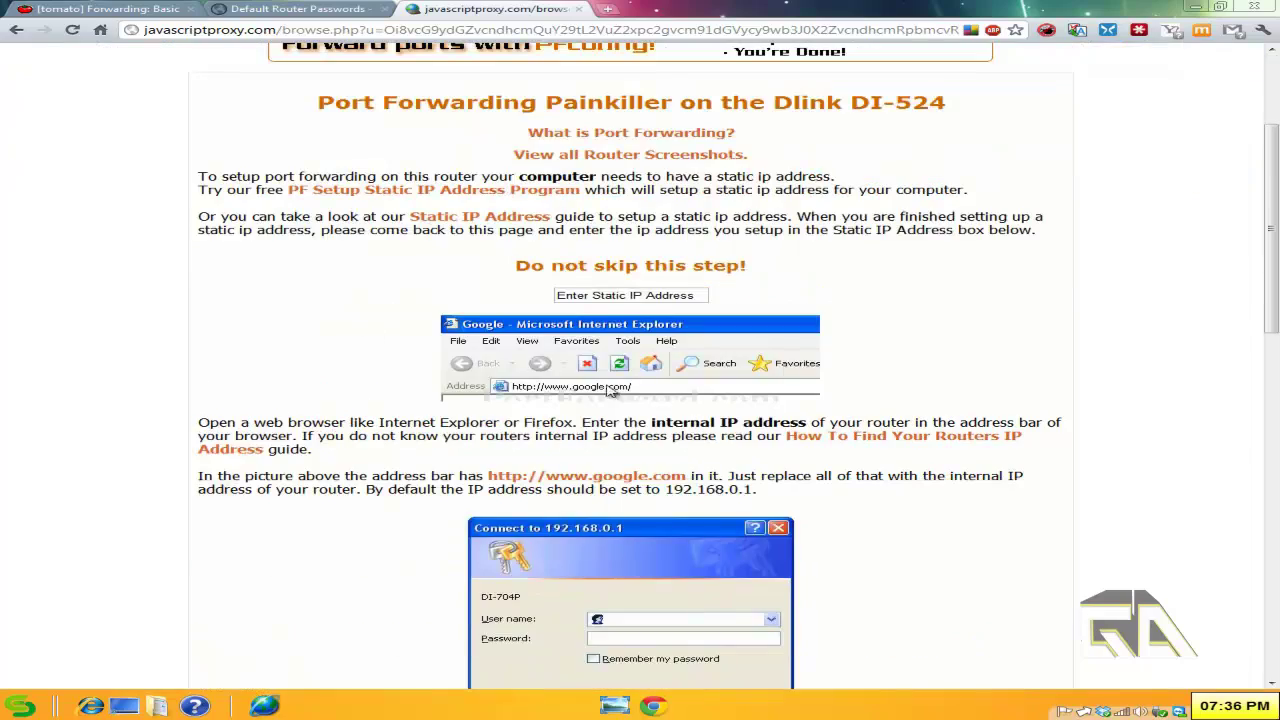
pyautogui.scroll(-5, 403, 340)
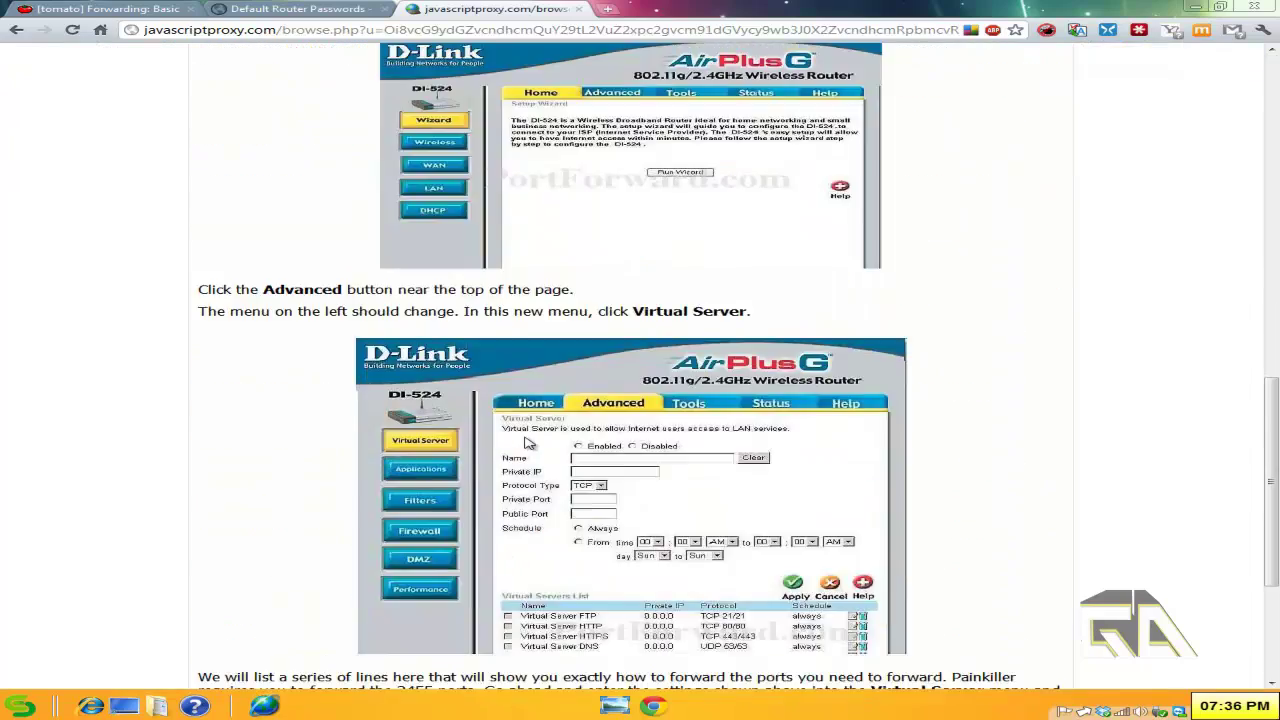
pyautogui.scroll(7, 520, 435)
pyautogui.scroll(1, 520, 435)
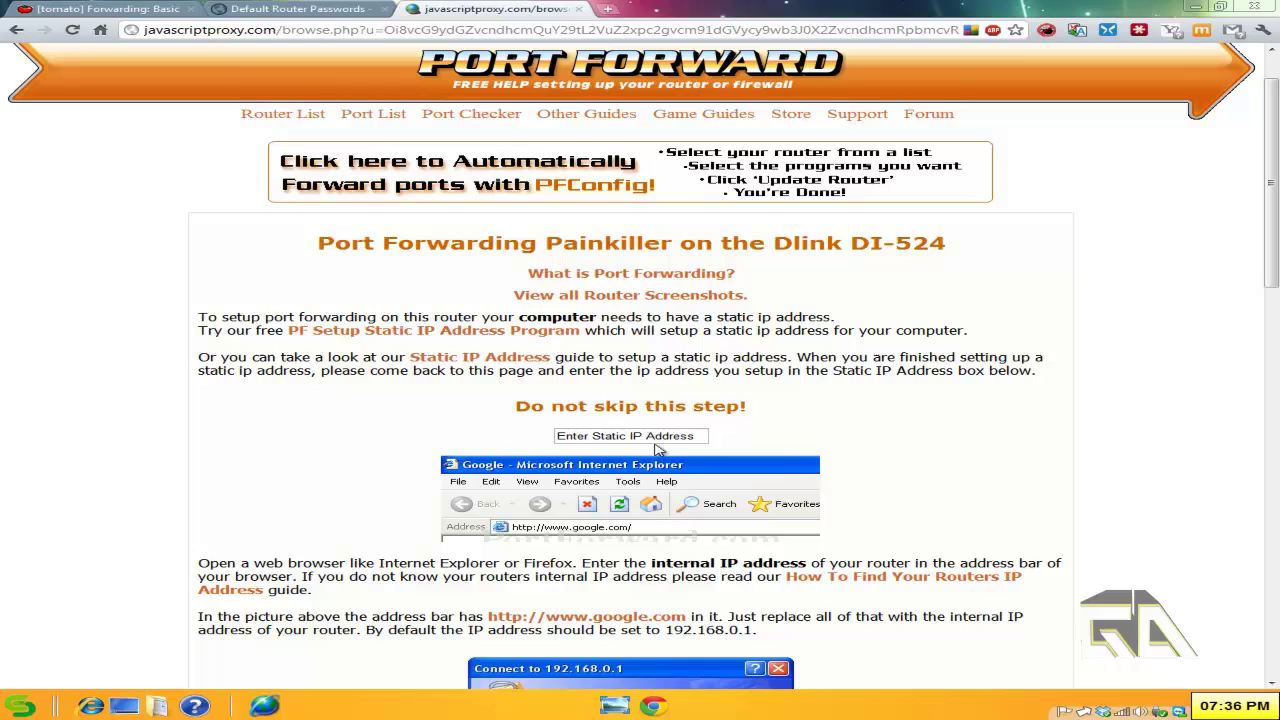
pyautogui.moveTo(670, 437); pyautogui.dragTo(433, 430)
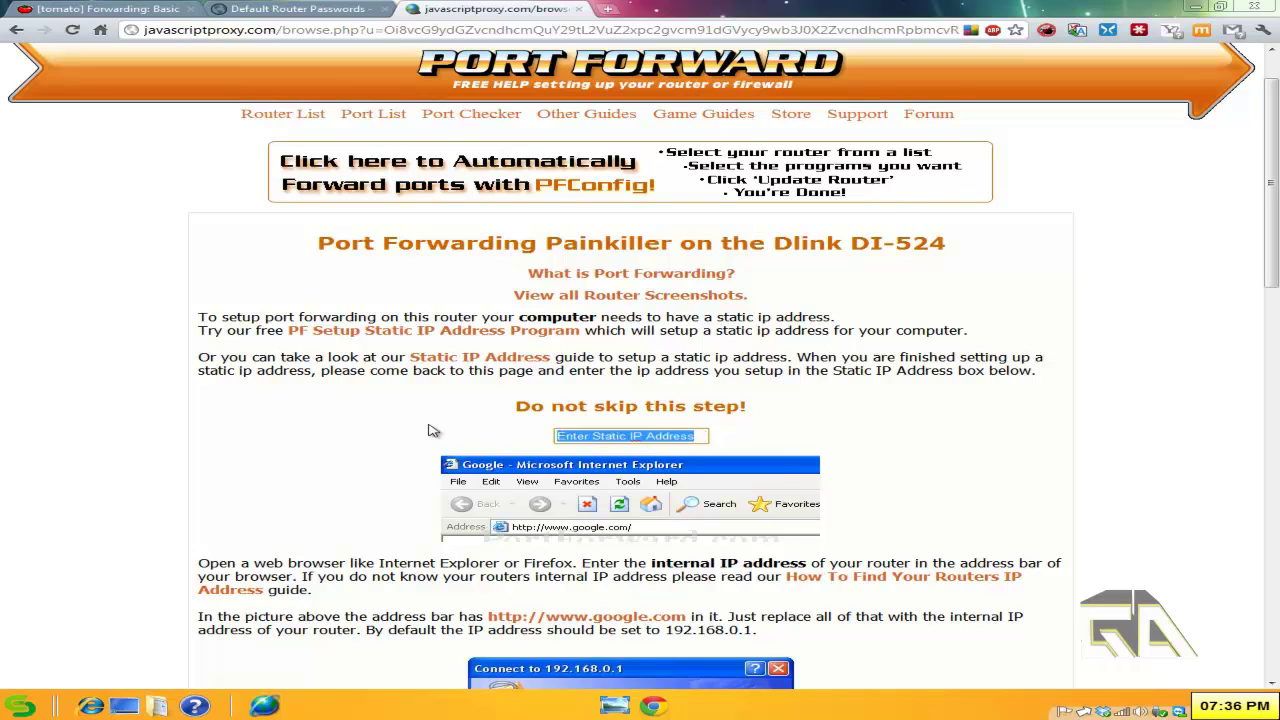
pyautogui.write('192.168.1.134')
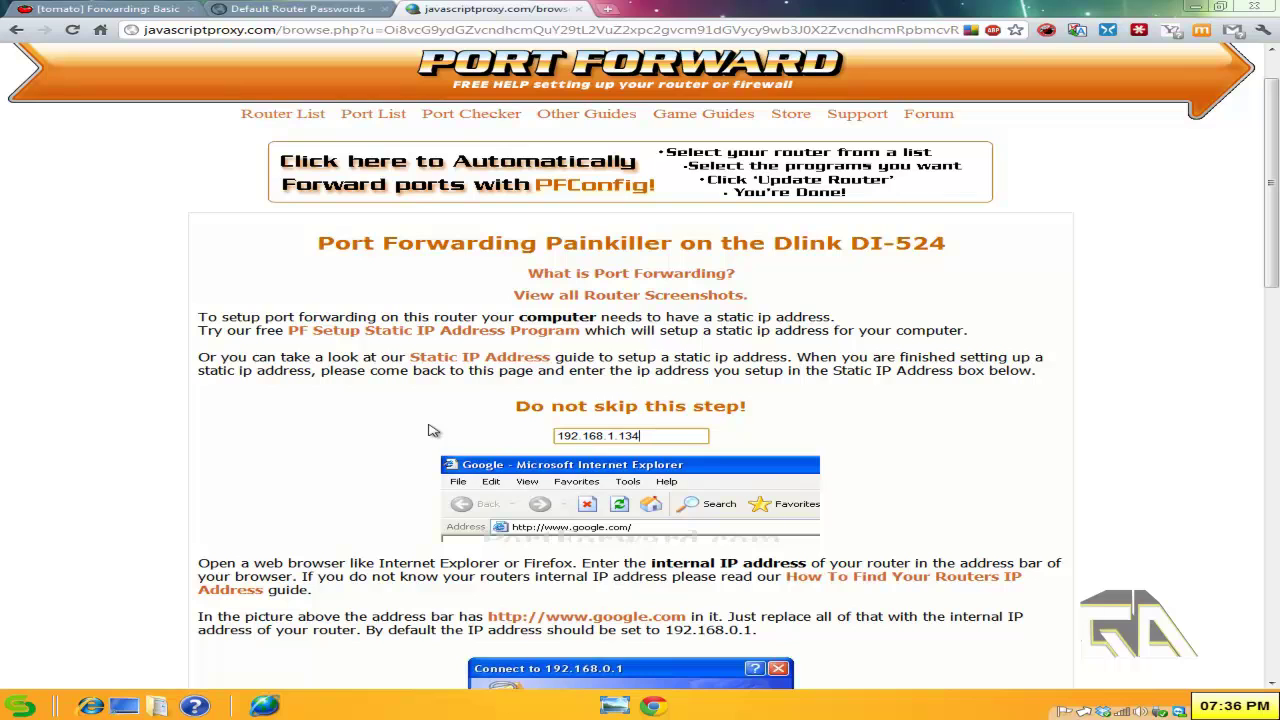
# Step: Scroll through the guide to review the Painkiller port 3455 forwarding settings
pyautogui.scroll(-3, 433, 430)
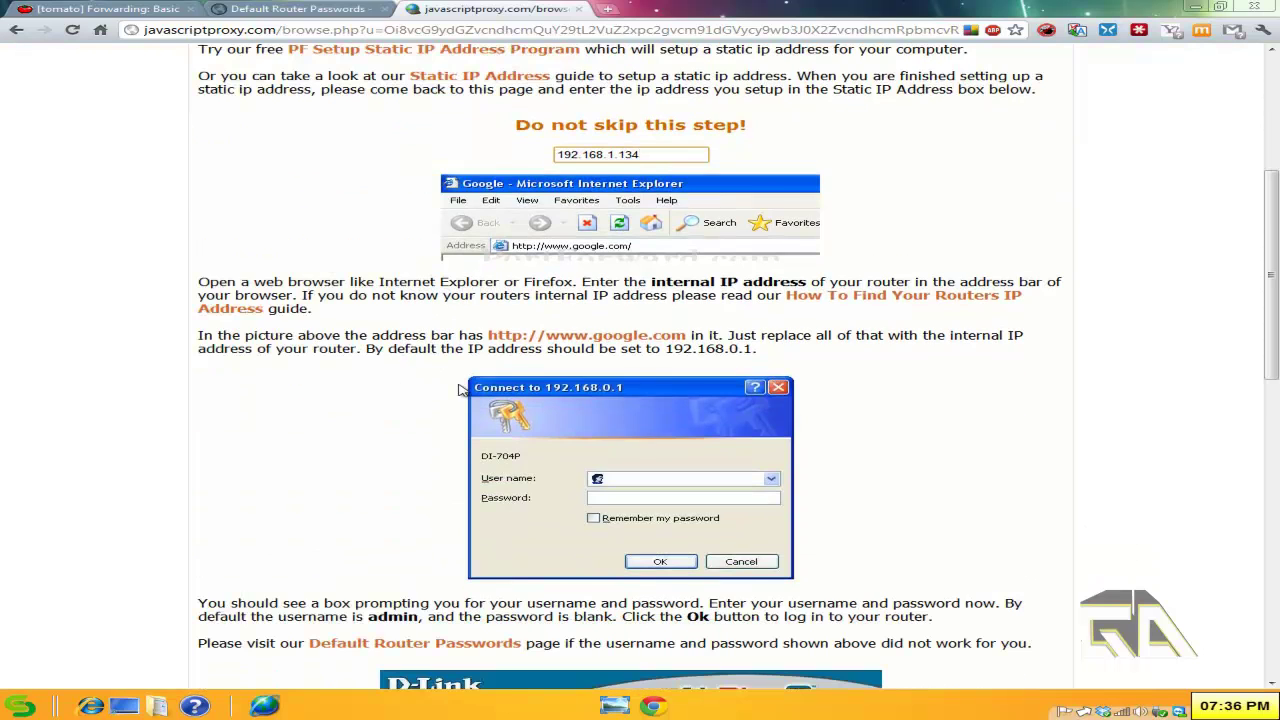
pyautogui.scroll(-5, 460, 390)
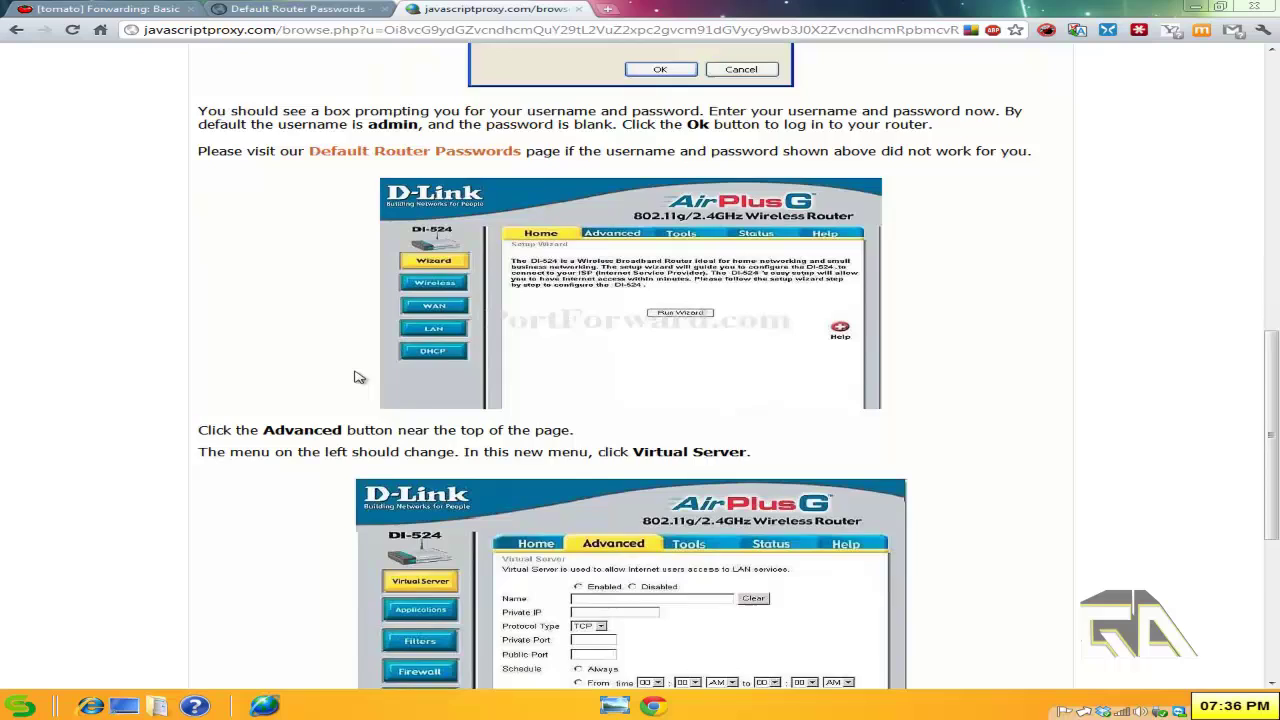
pyautogui.scroll(-4, 360, 377)
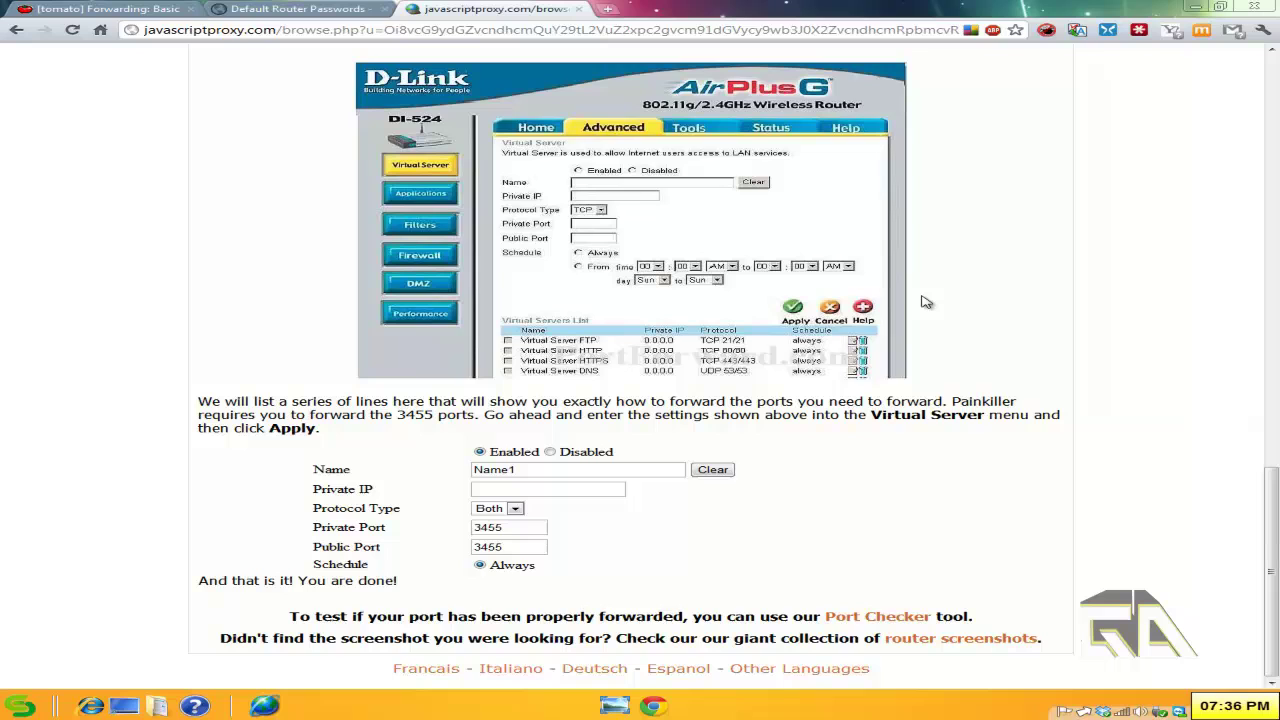
# Step: Switch to the default router passwords page, then minimize the browser and the ipconfig Photo Viewer
pyautogui.scroll(3, 926, 302)
pyautogui.click(330, 9)
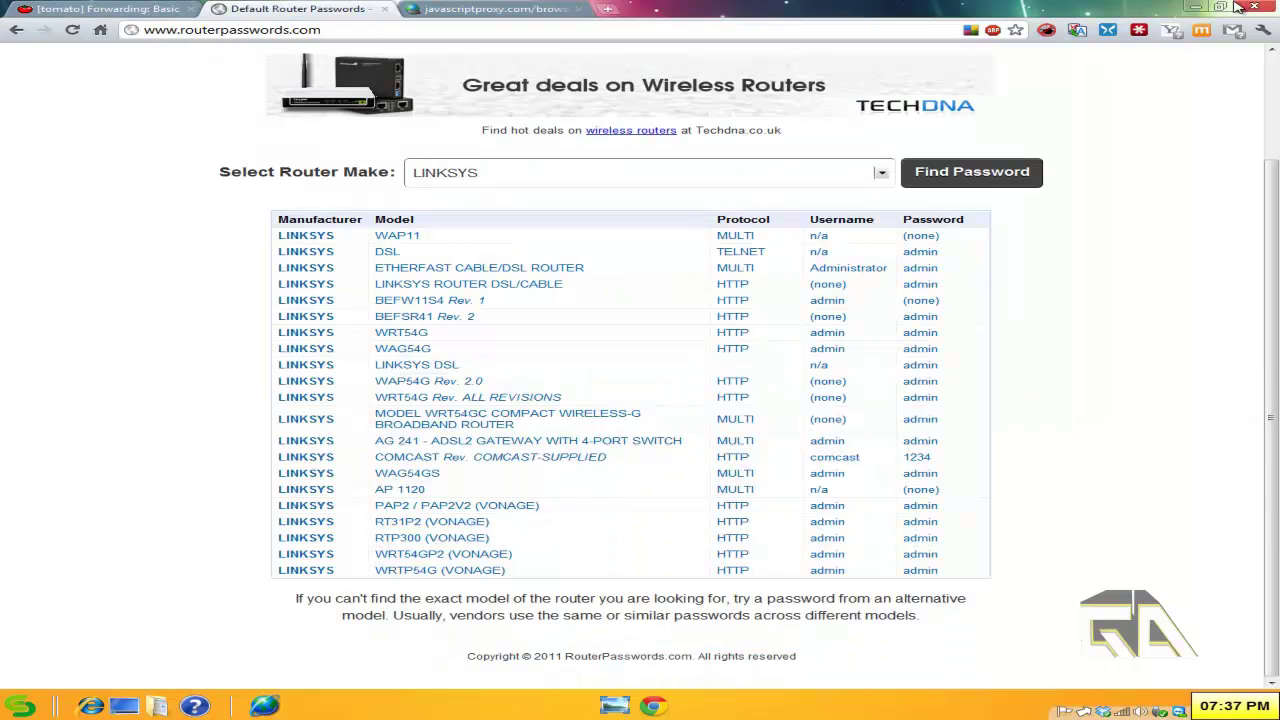
pyautogui.click(1195, 7)
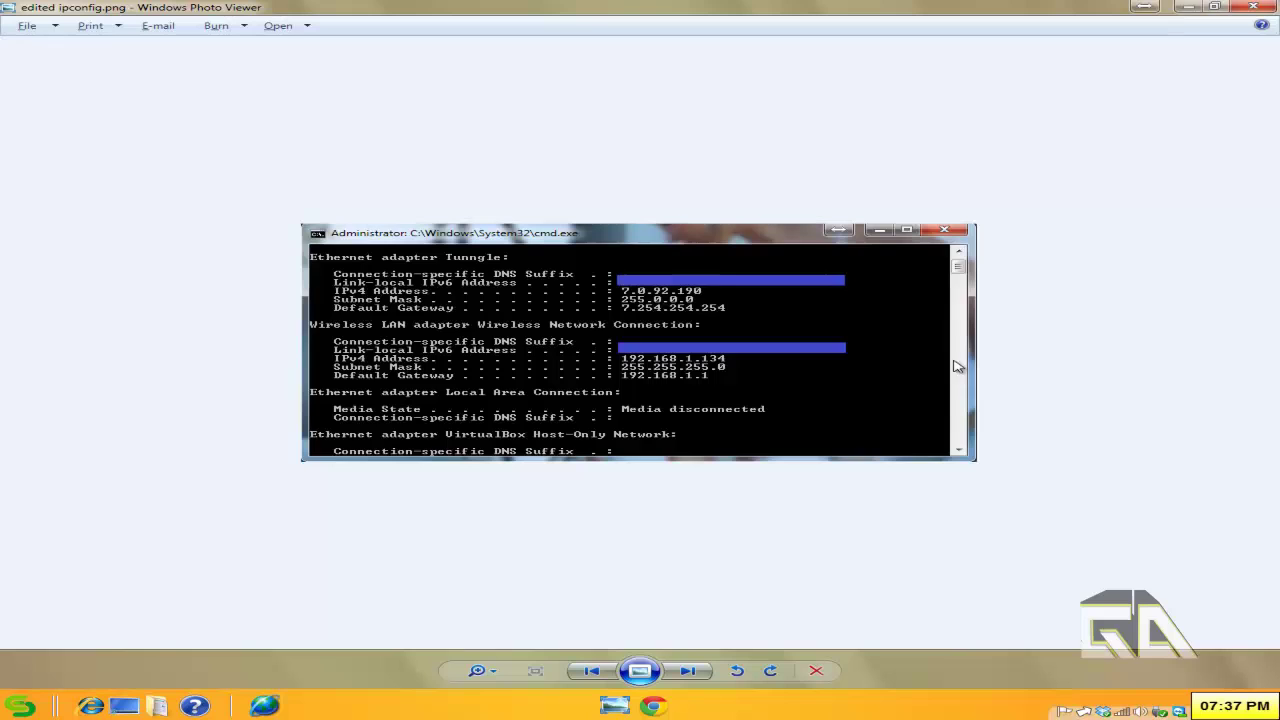
pyautogui.click(1186, 8)
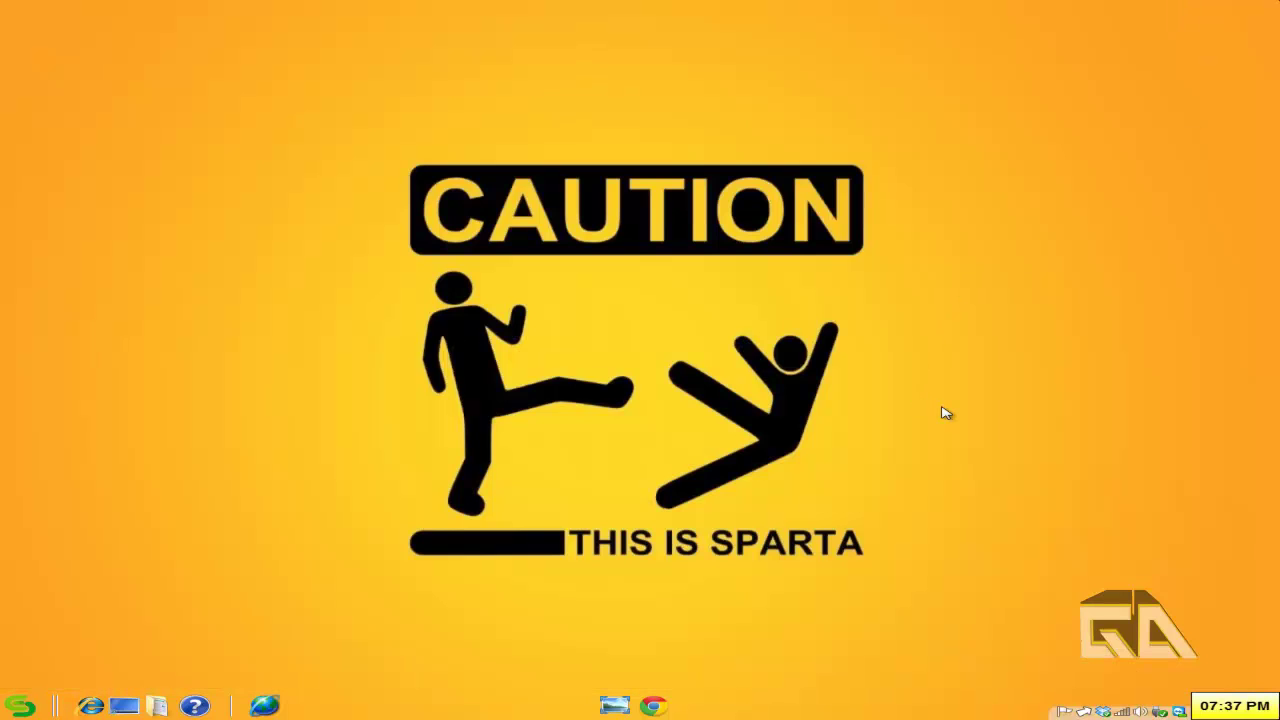